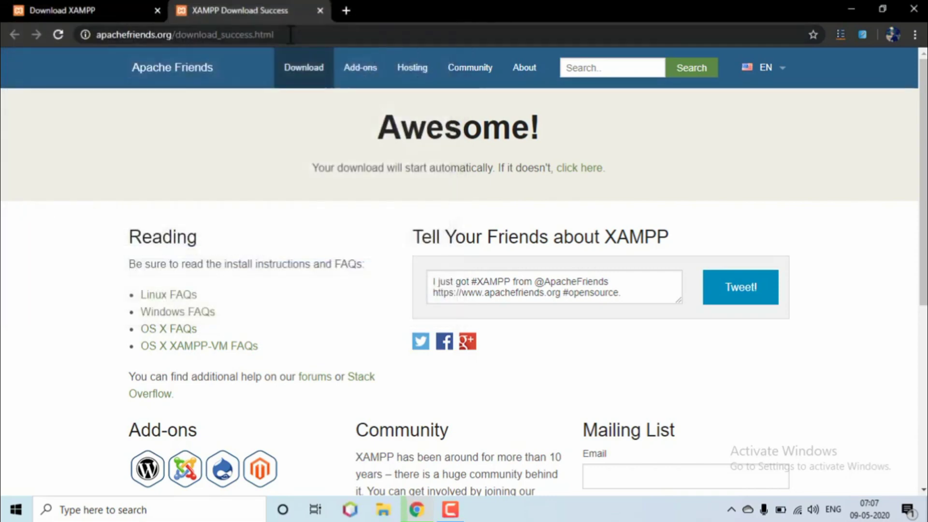
- Select the Chrome address bar to enter a new site address
left_click(285, 34)
- Go to wordpress.org and request the WordPress 5.4.1 zip, cancelling the duplicate save and popup
type("wordpress.")
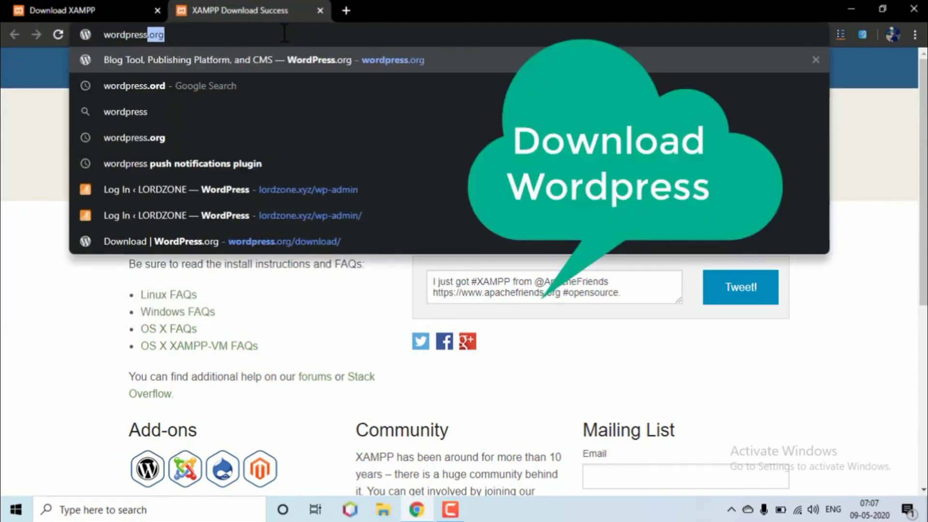
key("Return")
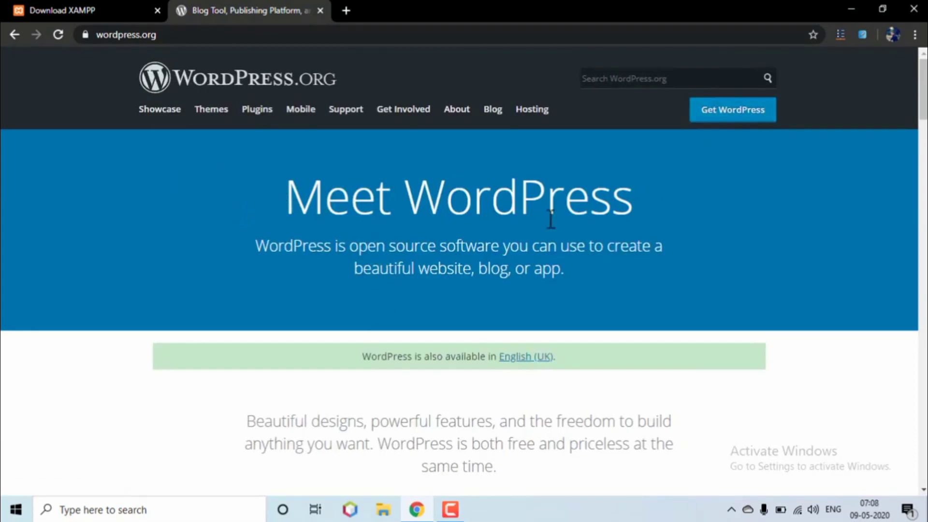
left_click(719, 116)
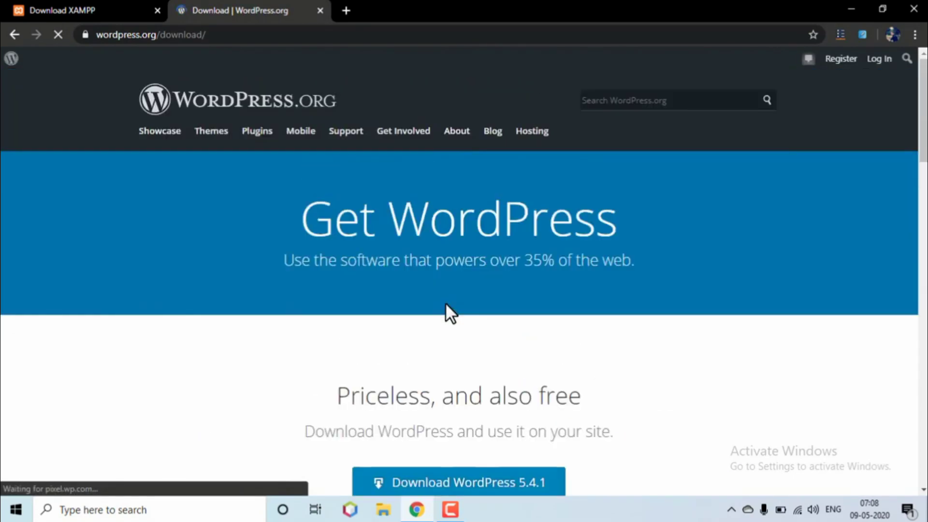
scroll(445, 309, "down", 3)
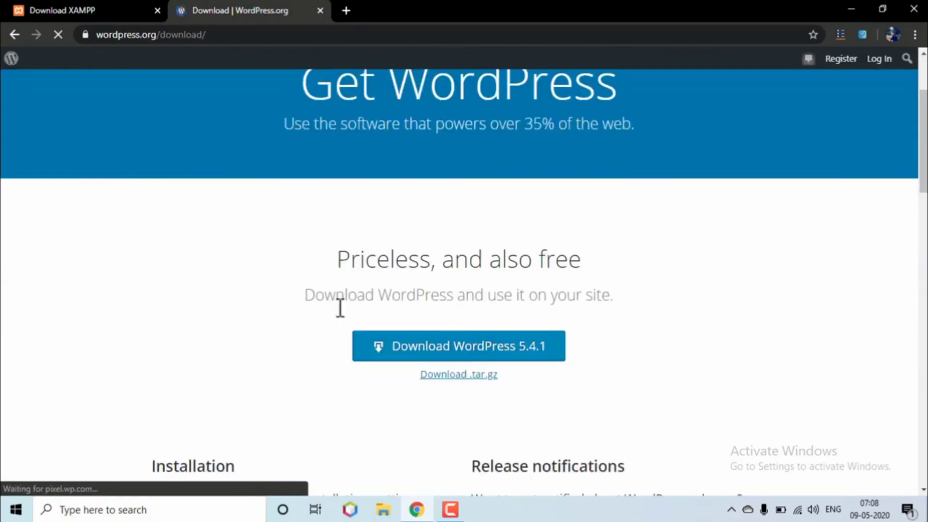
left_click(454, 345)
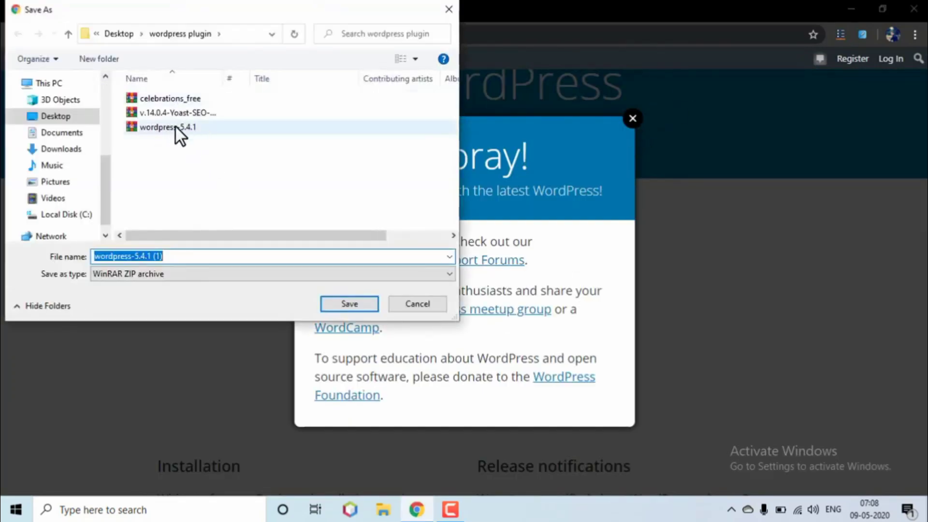
left_click(417, 301)
left_click(633, 119)
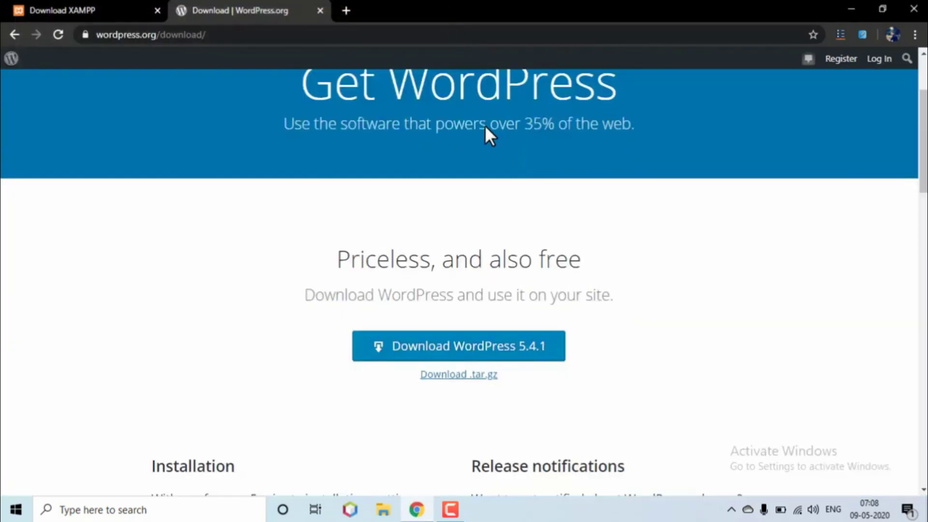
- From the desktop, open the wordpress plugin folder and launch the XAMPP 7.2.30 installer
key("super+d")
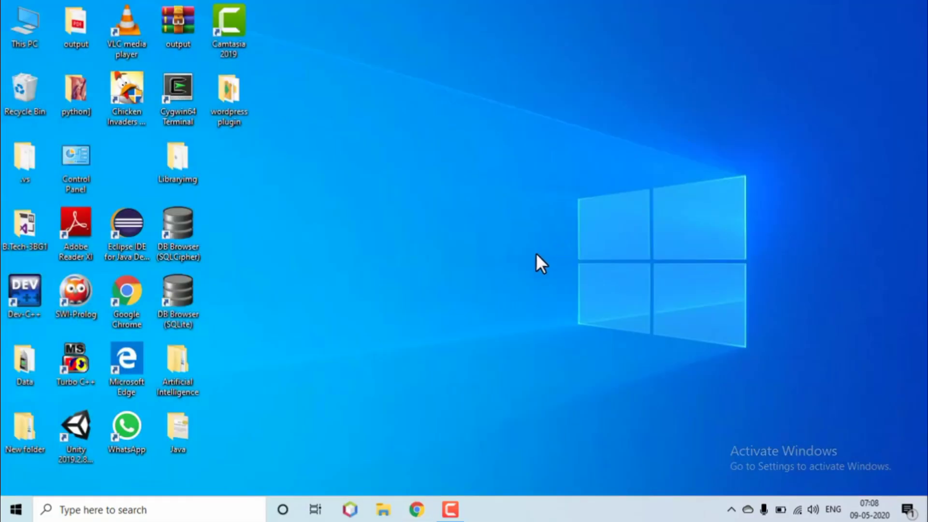
double_click(224, 104)
double_click(224, 106)
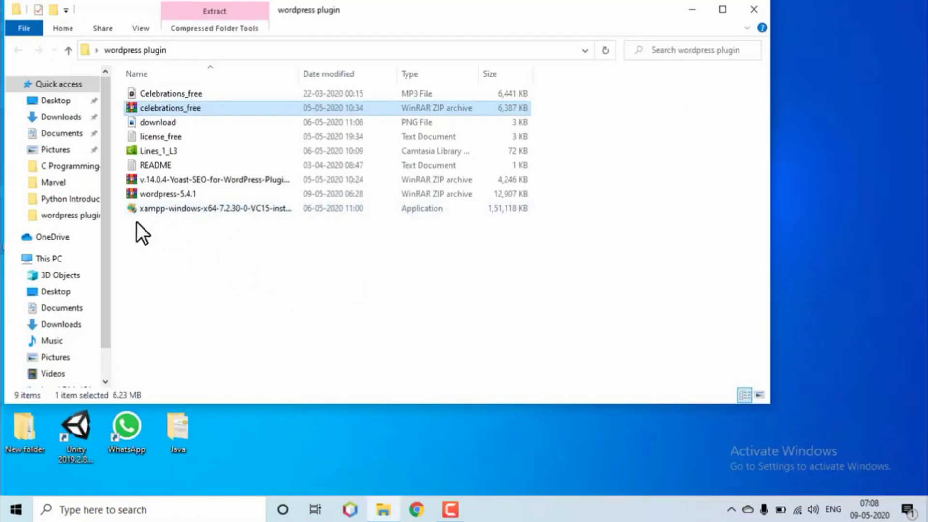
double_click(164, 212)
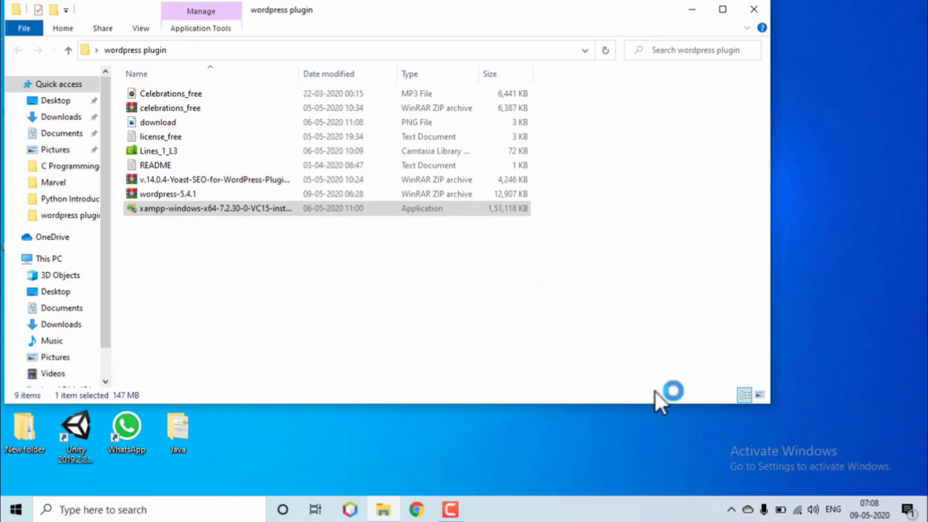
- Close the wordpress plugin folder window and refresh the desktop
left_click(752, 9)
right_click(505, 140)
left_click(524, 156)
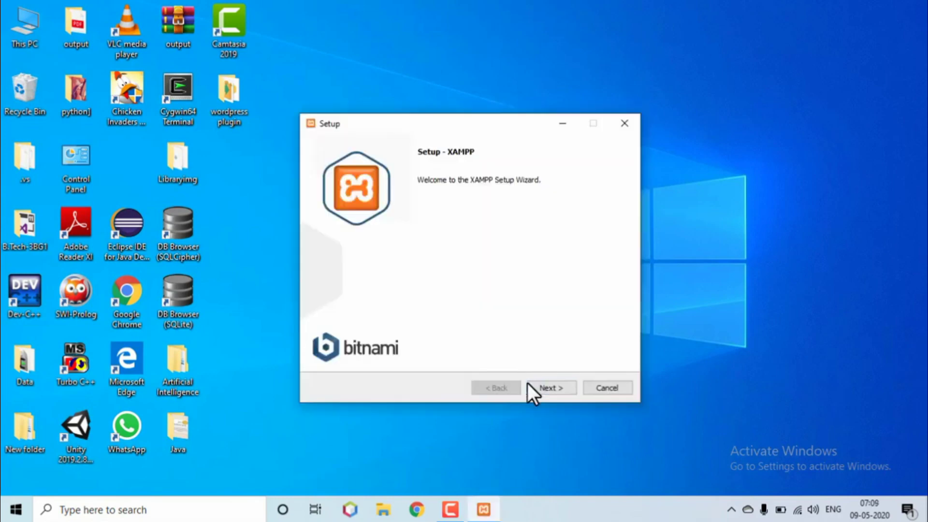
- Abort XAMPP setup after the C:\xampp not-empty warning, then reopen the wordpress plugin folder
left_click(533, 385)
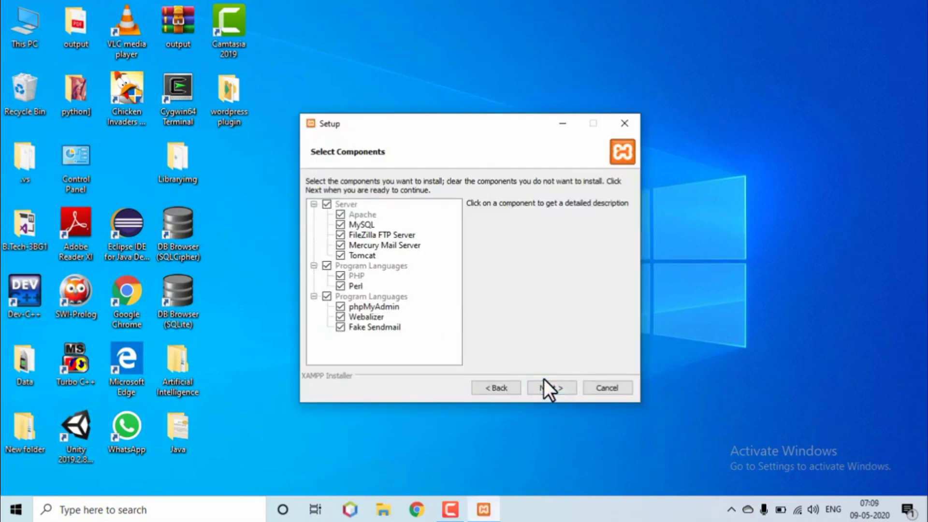
left_click(534, 387)
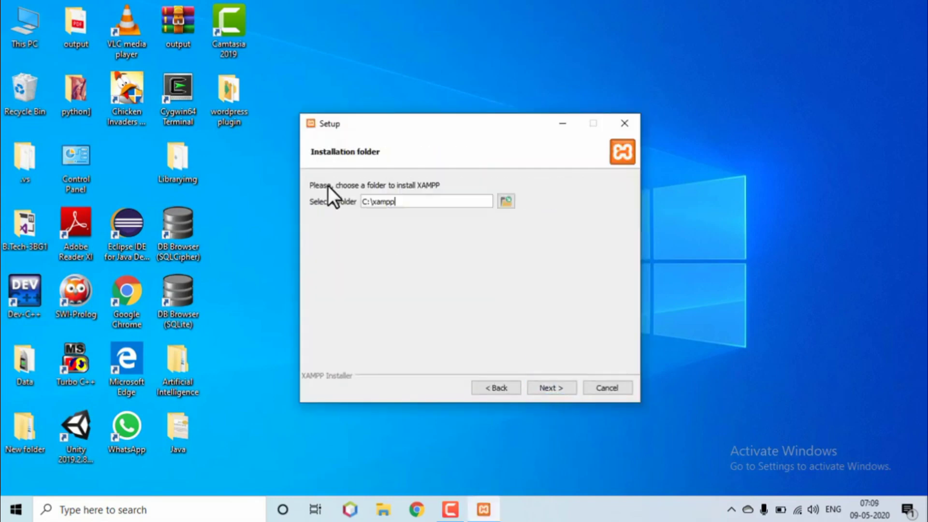
left_click(564, 384)
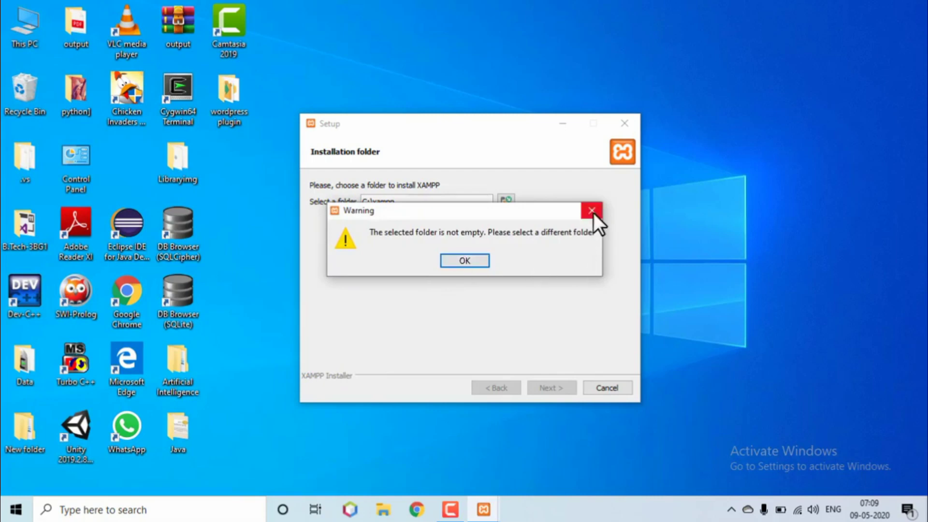
left_click(594, 213)
left_click(598, 384)
left_click(450, 261)
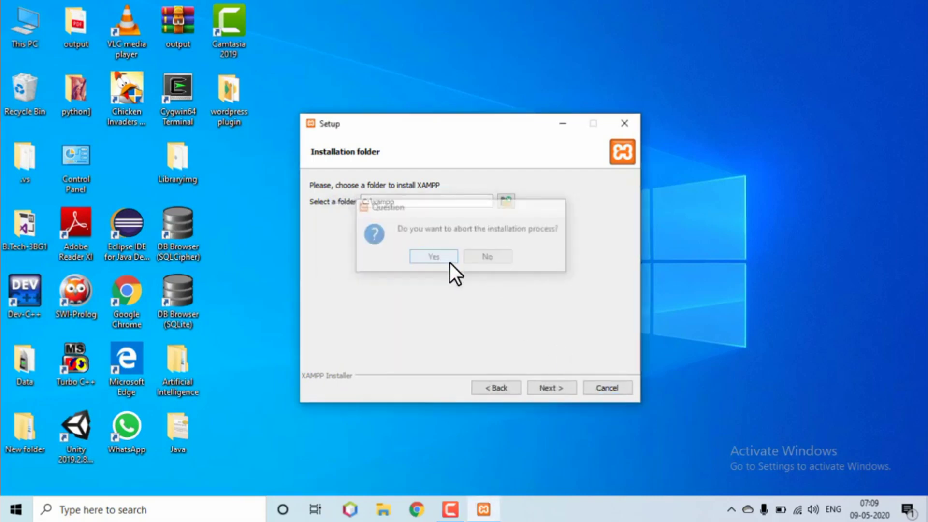
double_click(238, 92)
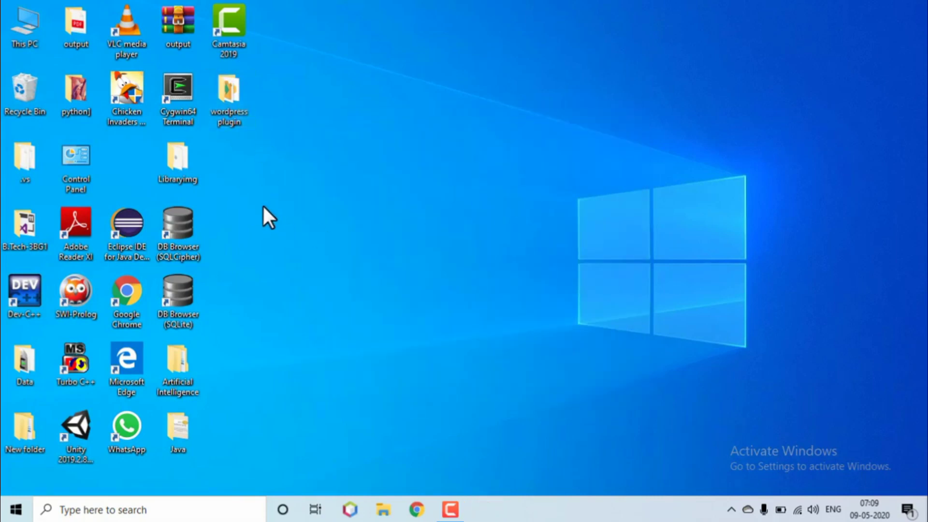
- Copy the wordpress-5.4.1 archive, then browse This PC > Local Disk (C:) > xampp > htdocs
right_click(168, 196)
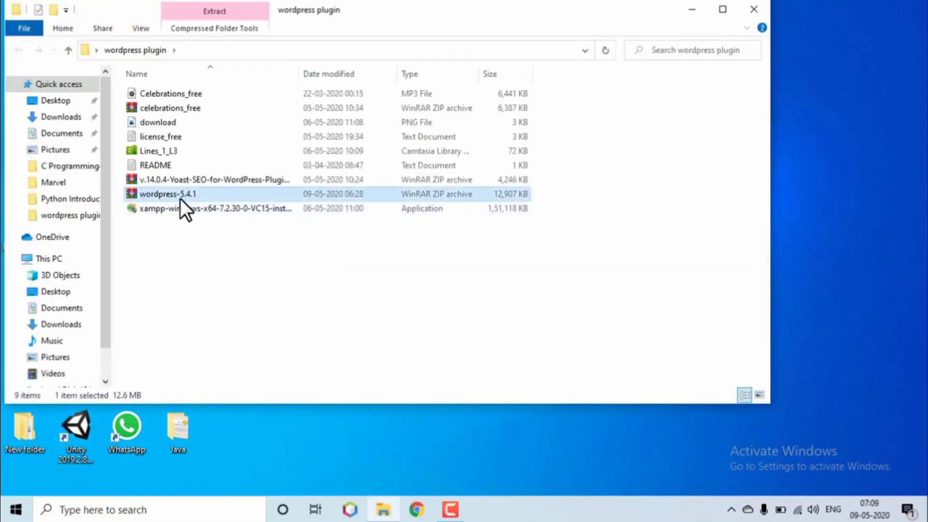
left_click(200, 414)
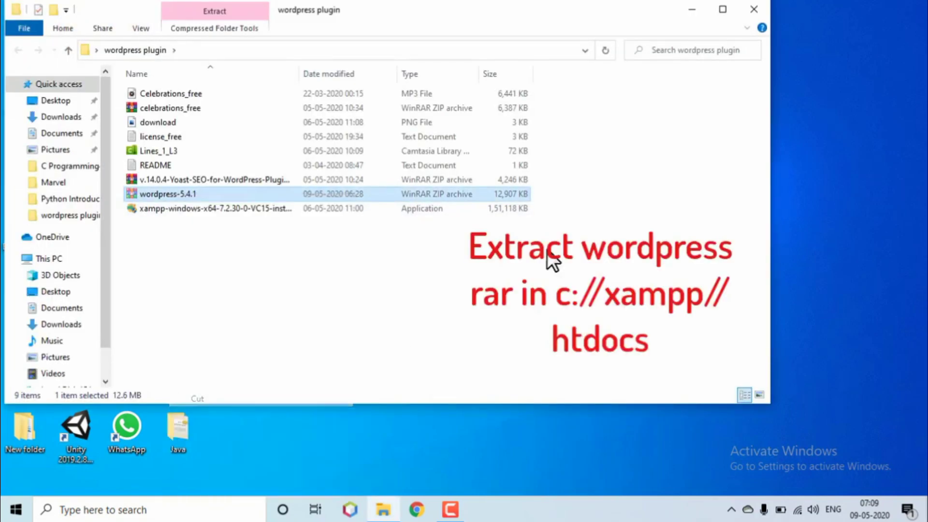
key("super+d")
double_click(33, 39)
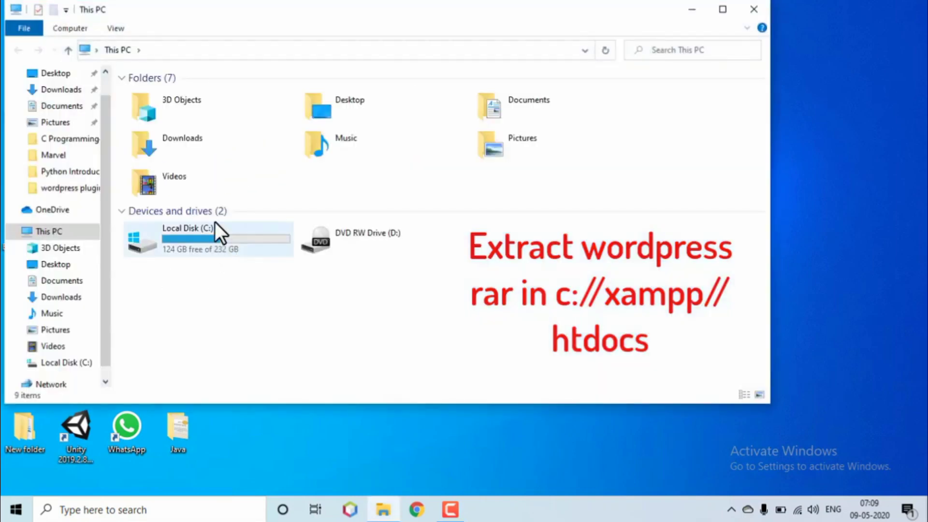
double_click(216, 226)
double_click(144, 266)
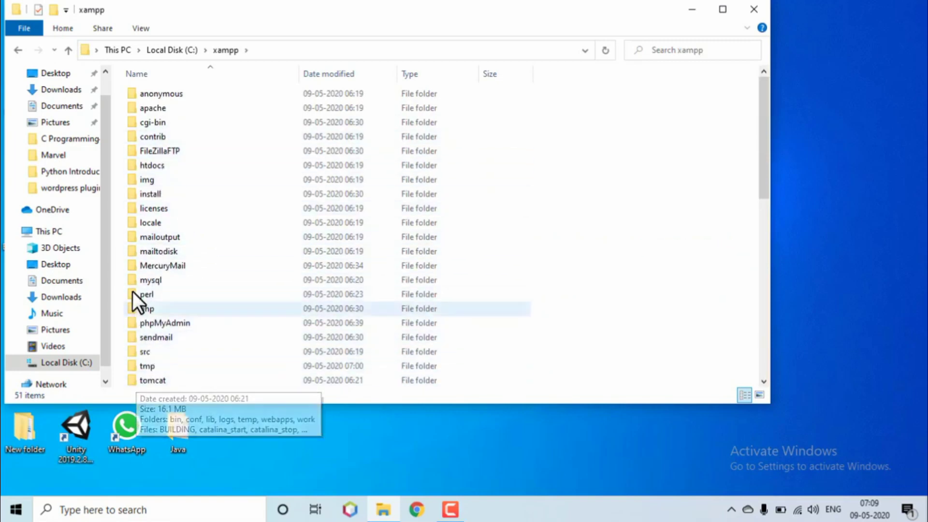
double_click(147, 166)
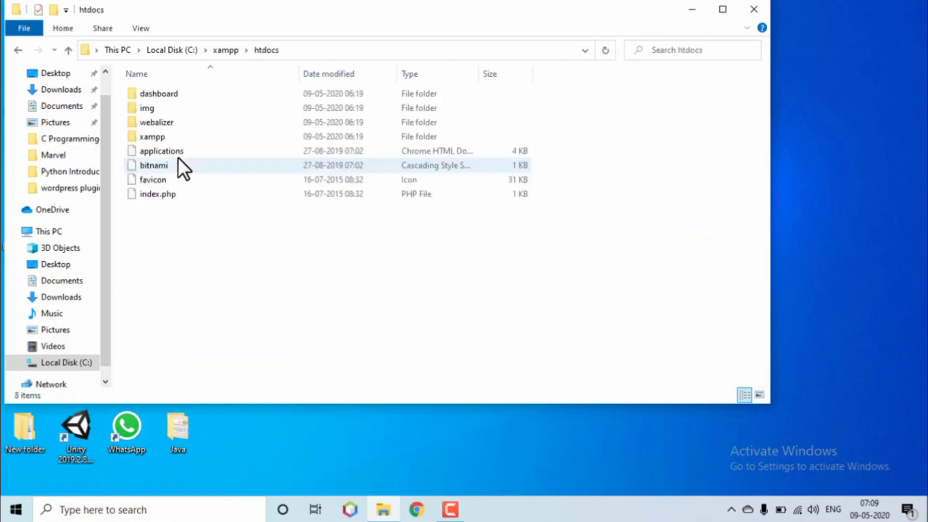
- Make a New folder in htdocs, paste the wordpress-5.4.1 archive there, and extract it
right_click(207, 236)
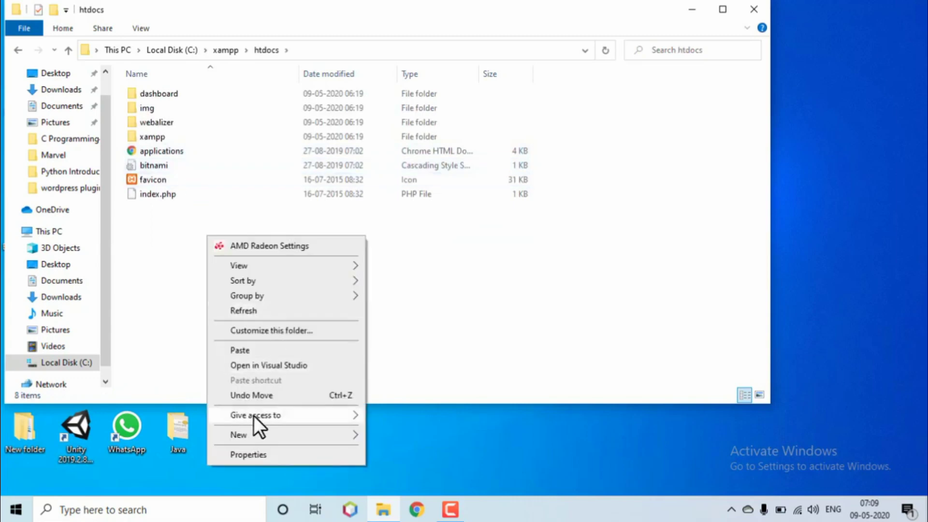
mouse_move(314, 437)
left_click(418, 278)
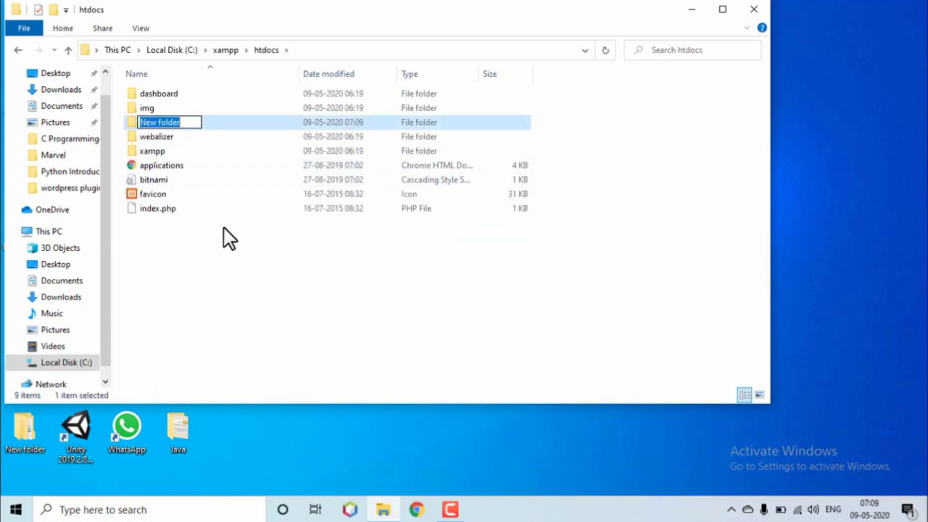
double_click(226, 121)
right_click(227, 120)
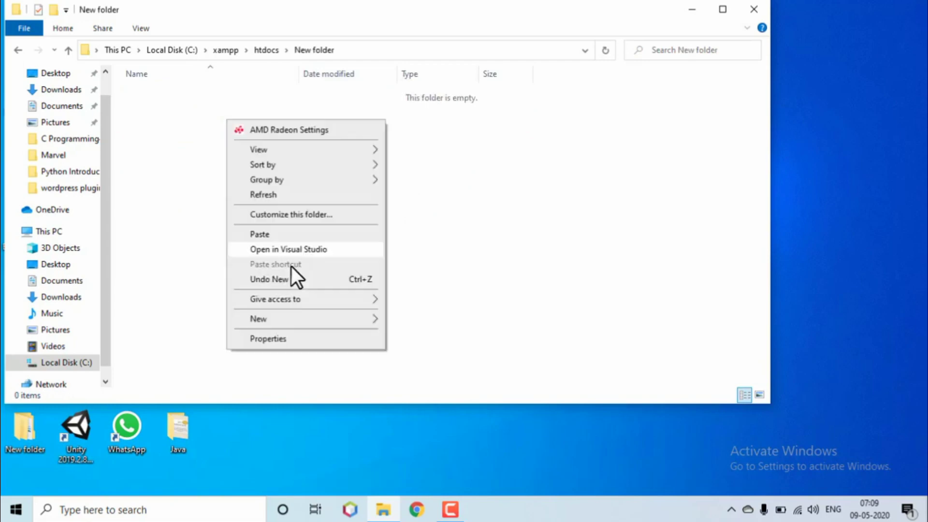
left_click(295, 236)
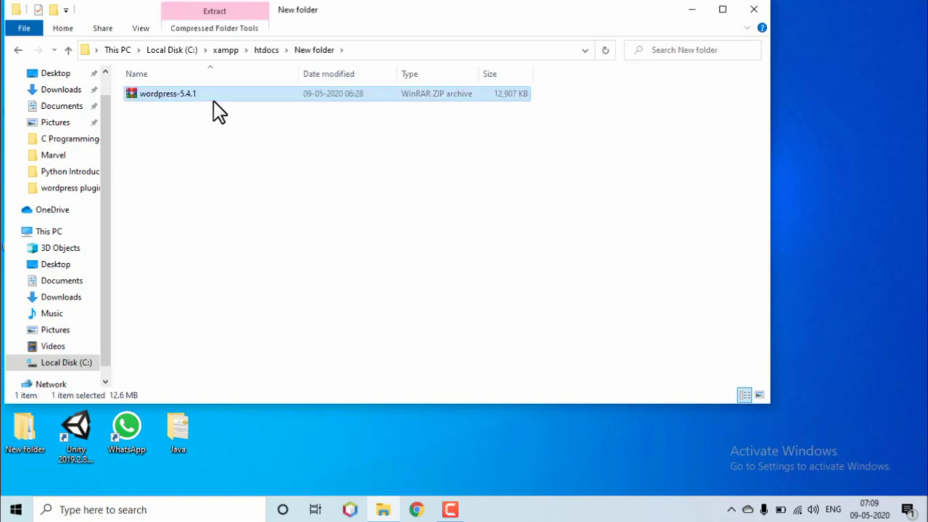
right_click(214, 100)
left_click(278, 169)
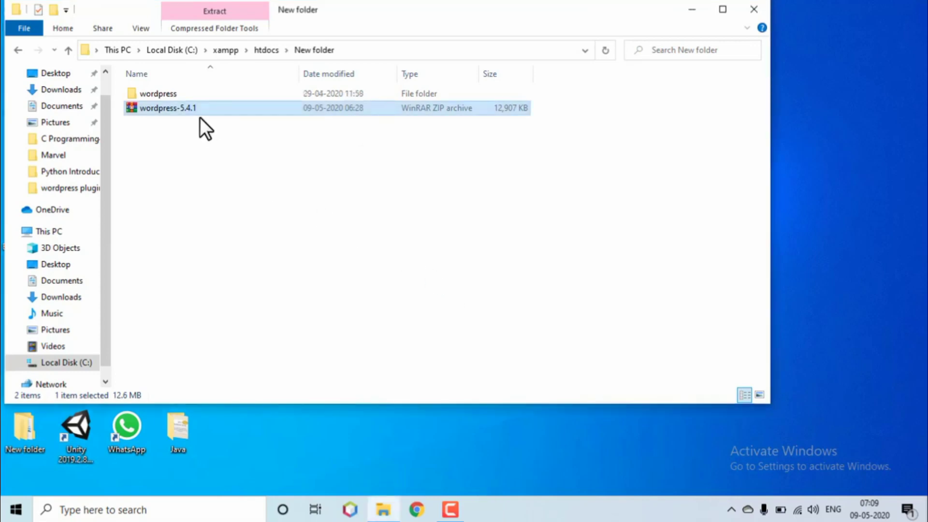
- Copy the extracted wordpress folder and paste it directly into htdocs
right_click(164, 86)
left_click(148, 97)
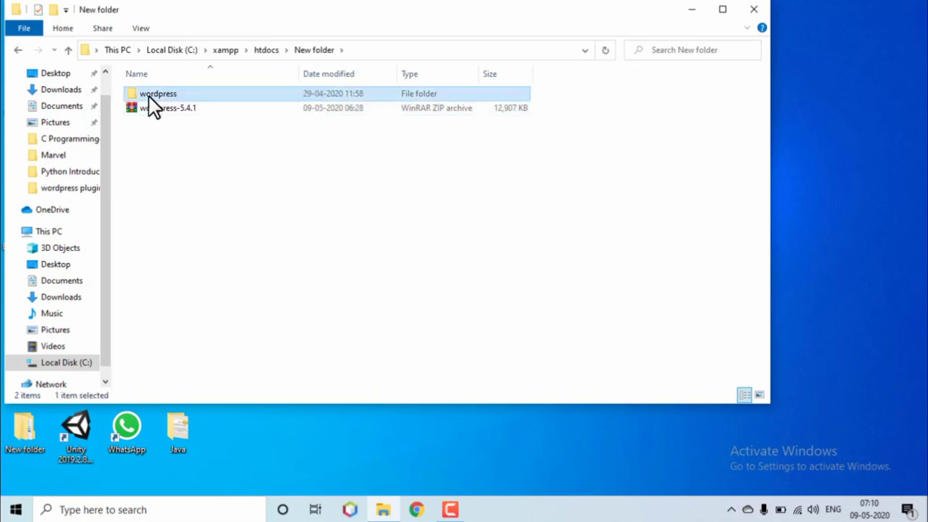
right_click(148, 97)
left_click(190, 390)
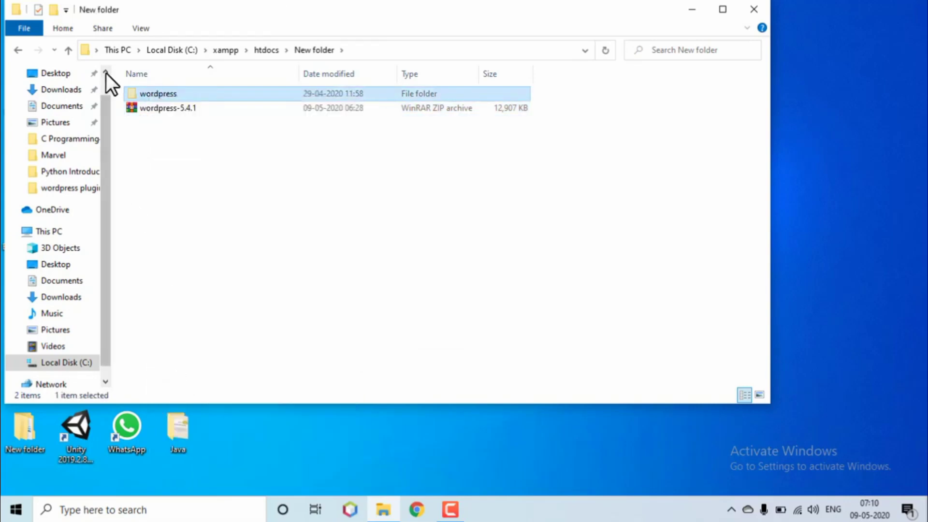
left_click(64, 54)
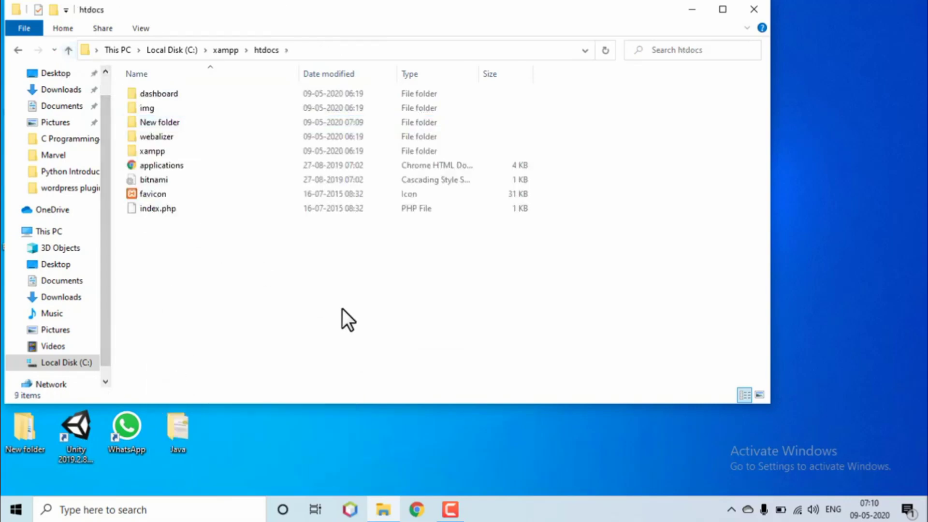
key("ctrl+v")
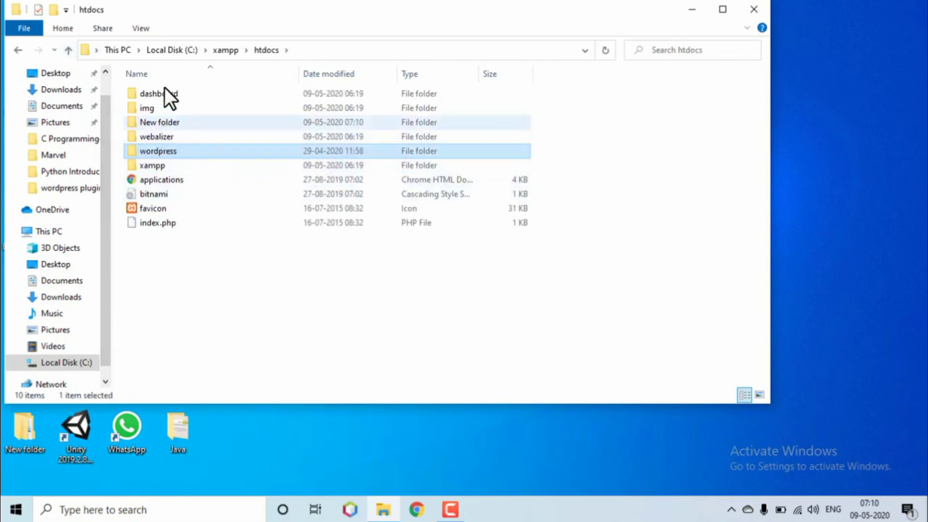
- Permanently delete the leftover New folder and close File Explorer
left_click(168, 123)
key("shift+Delete")
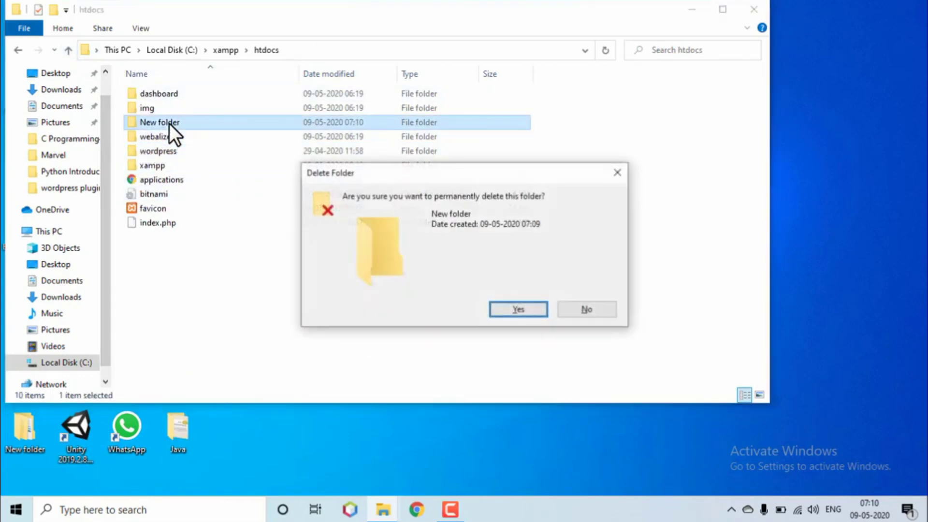
key("Return")
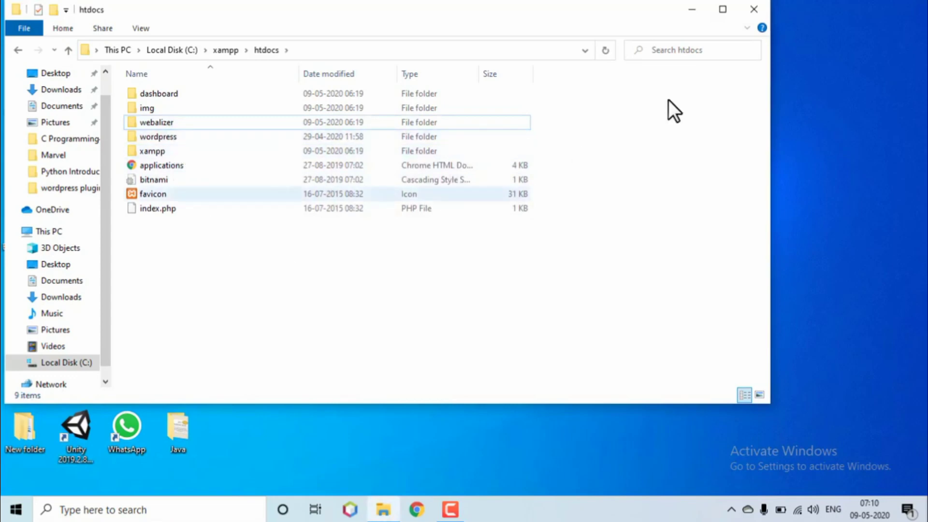
left_click(752, 8)
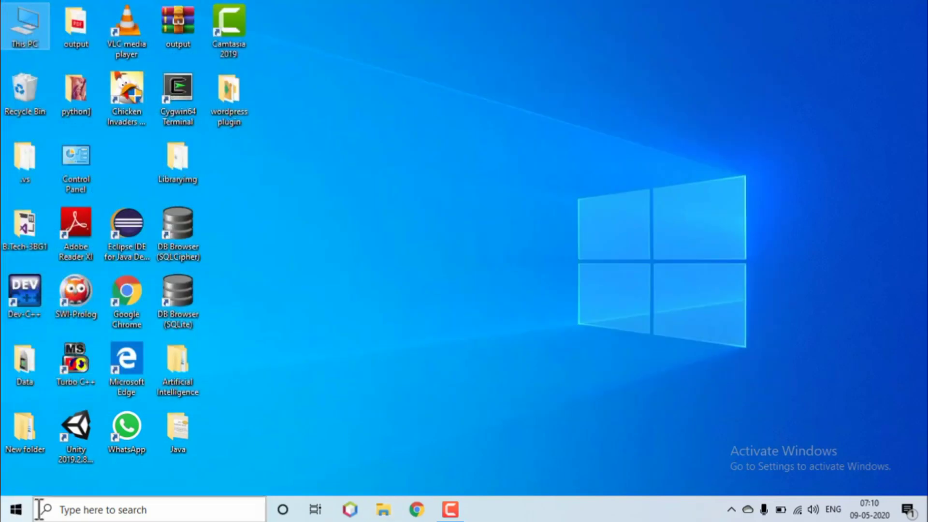
- Launch XAMPP Control Panel from Windows search, start Apache, and minimise the panel
left_click(63, 510)
type("xampp")
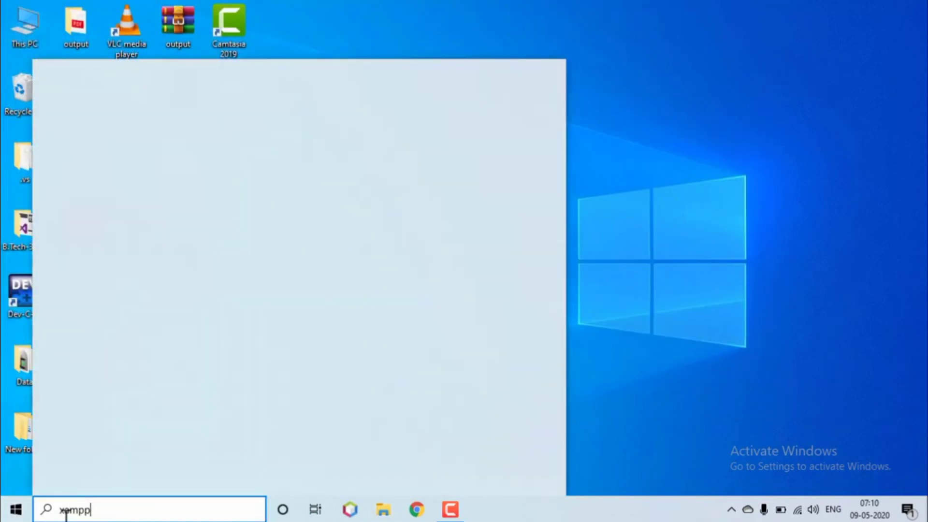
left_click(160, 138)
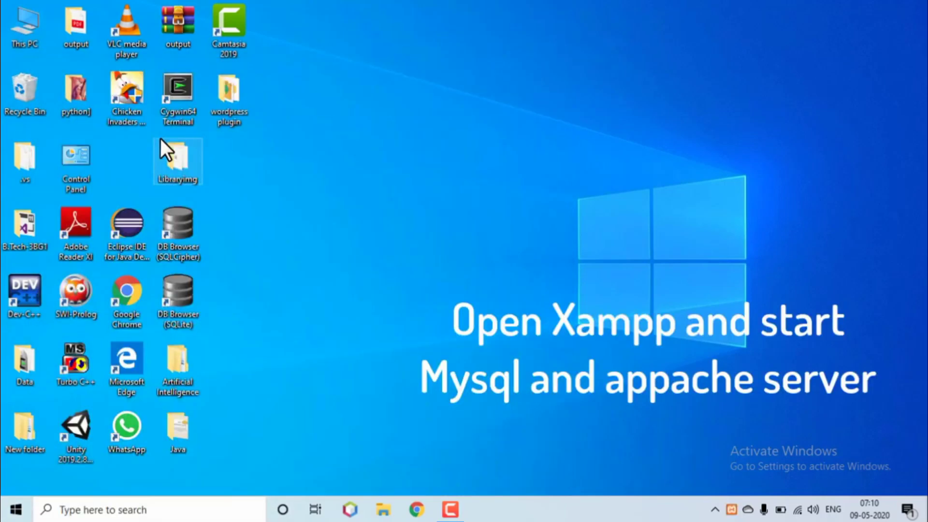
left_click(247, 79)
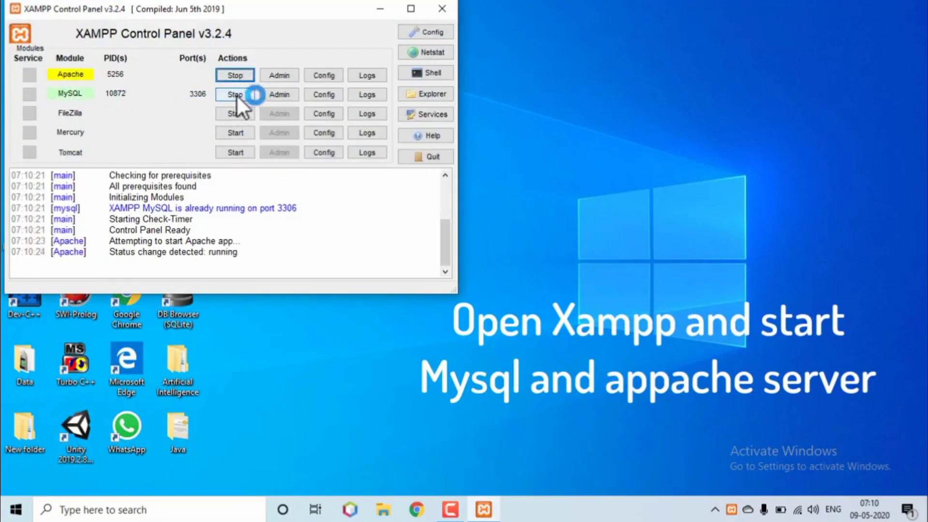
left_click(388, 7)
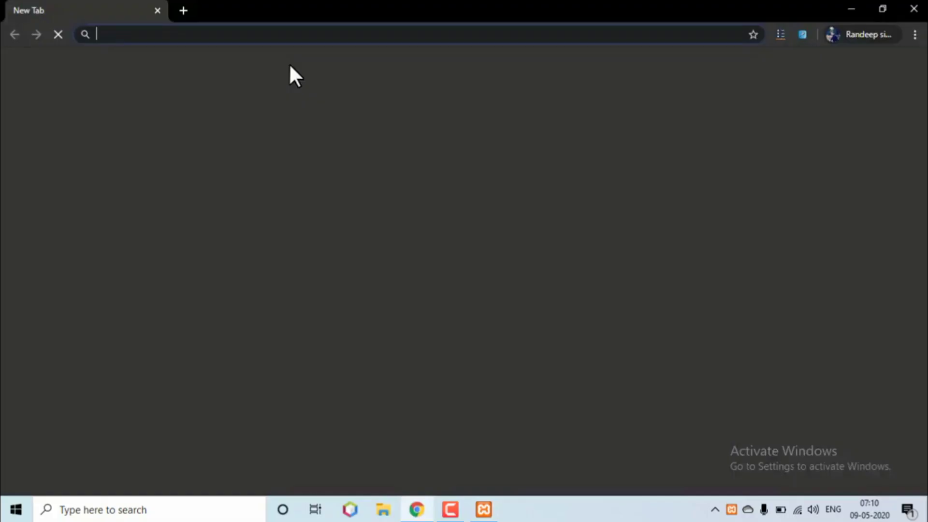
- Load localhost/ in Chrome and open phpMyAdmin from the XAMPP dashboard
left_click(292, 35)
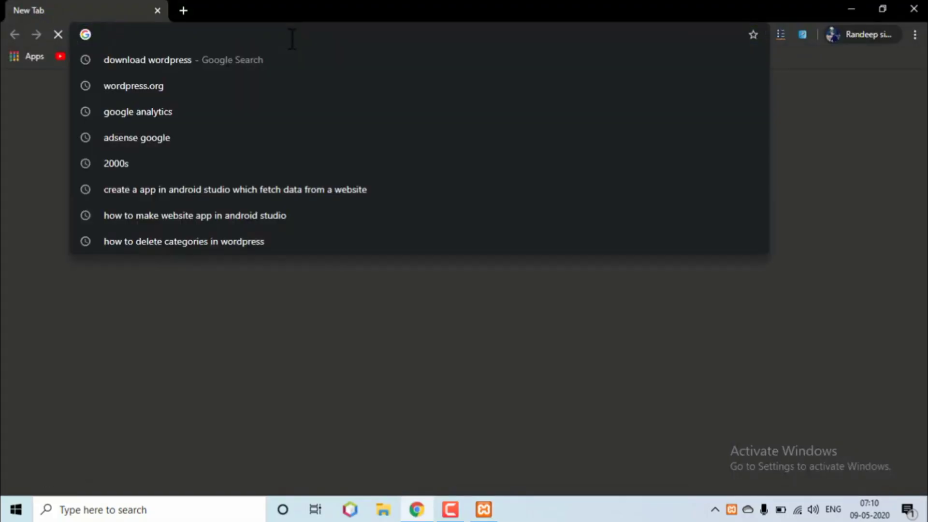
type("local")
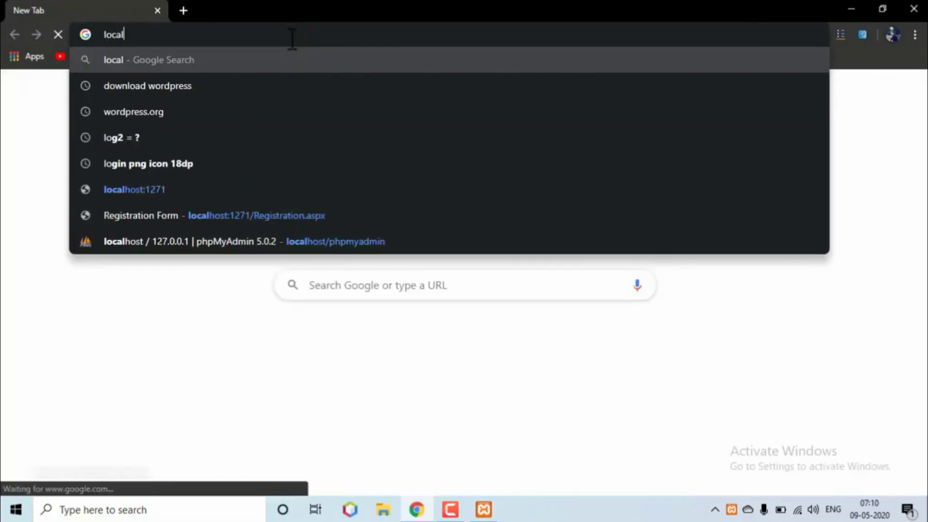
type("host/")
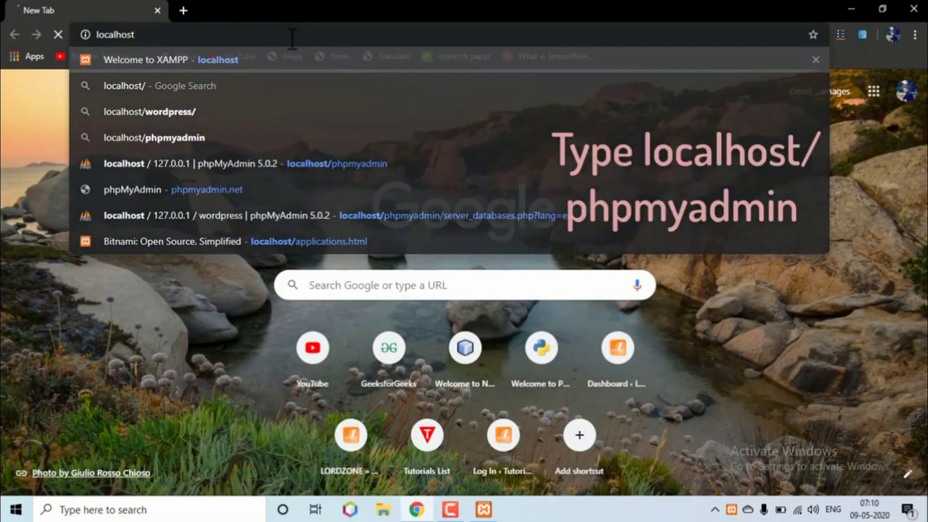
key("Return")
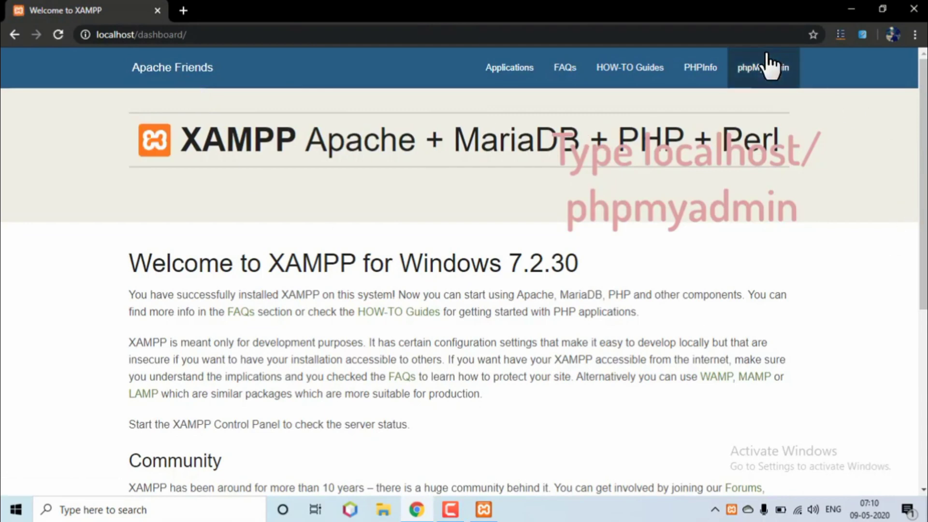
left_click(766, 55)
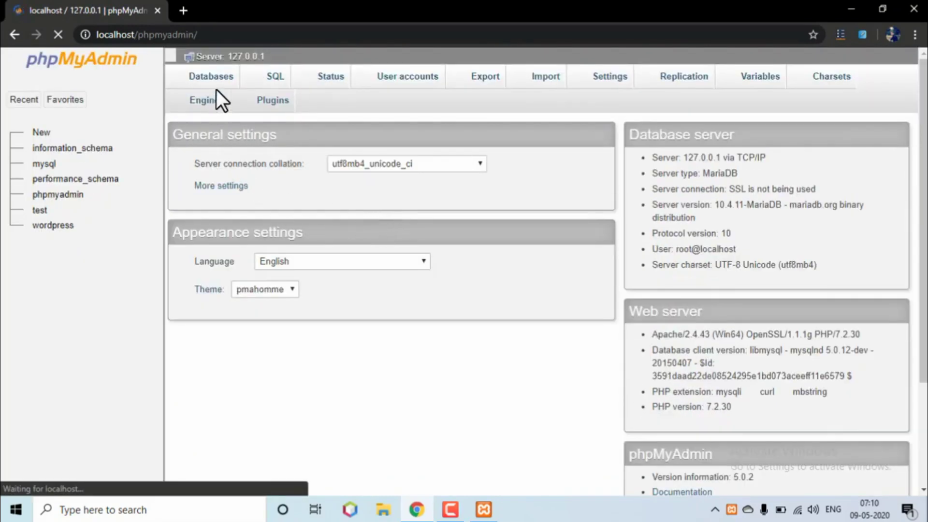
- On the Databases tab, create a database named 'wordpress' with utf8mb4_general_ci collation
left_click(220, 77)
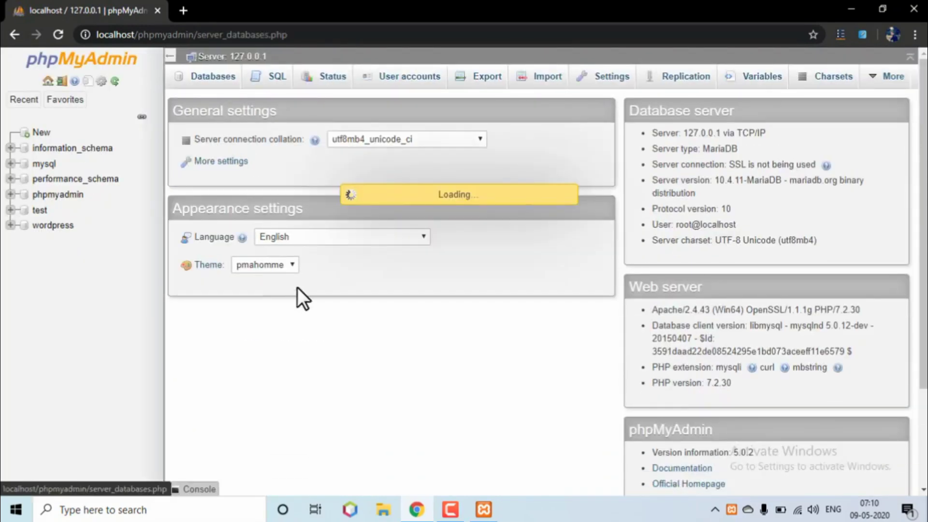
left_click(261, 176)
type("word")
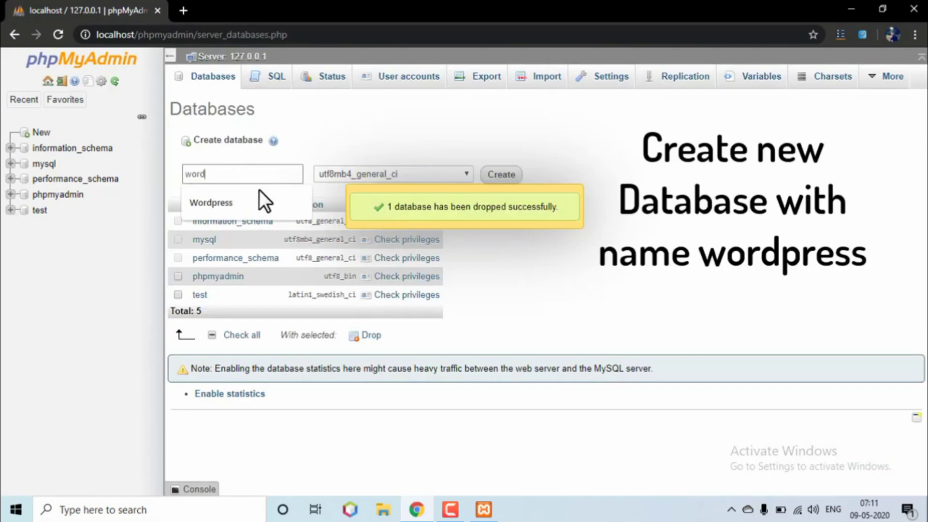
type("press")
key("Return")
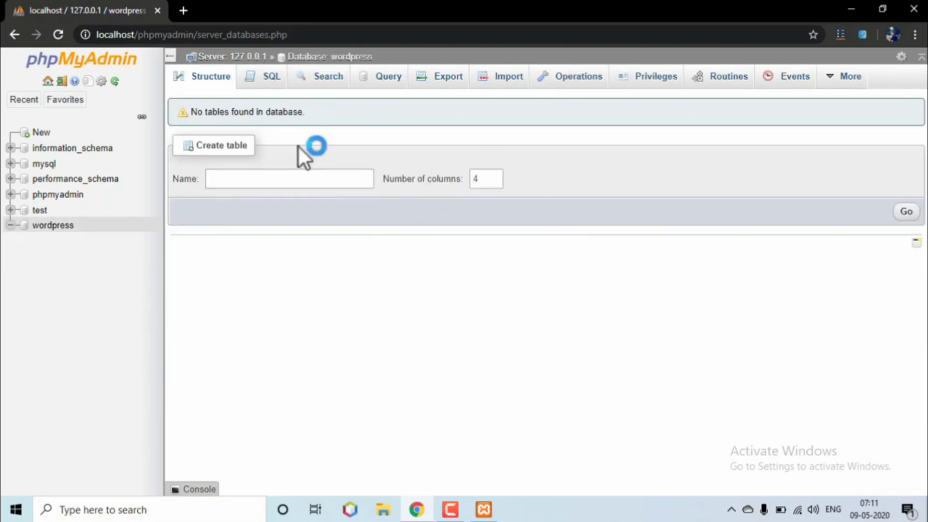
left_click(193, 35)
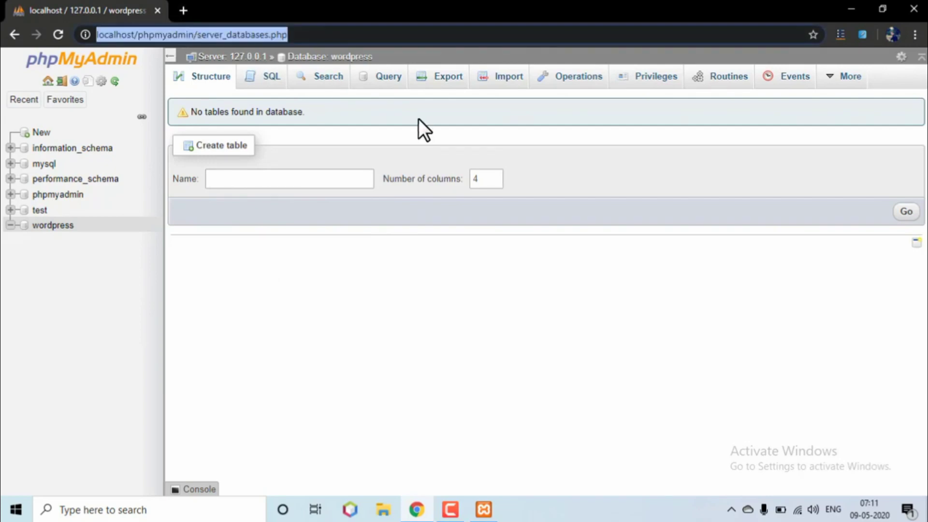
- Load localhost/wordpress in Chrome to reach the WordPress language selection page
type("local")
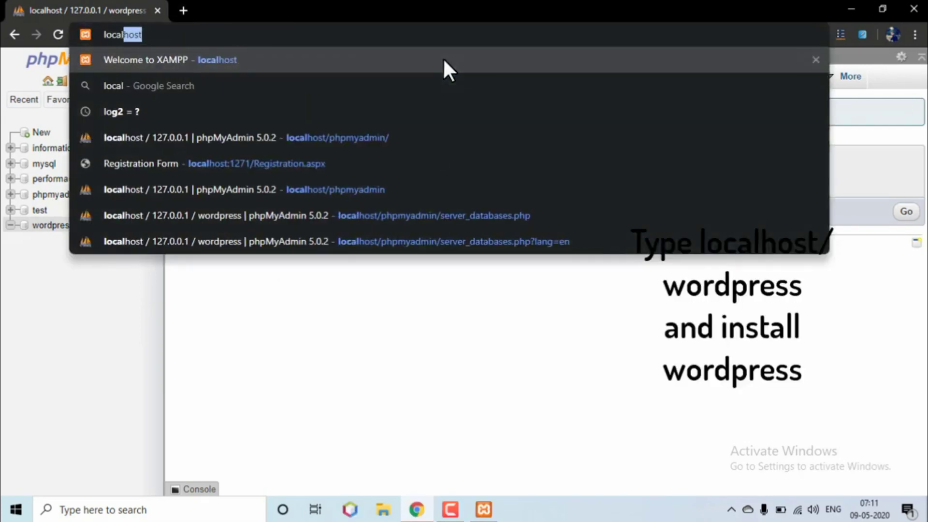
type("host")
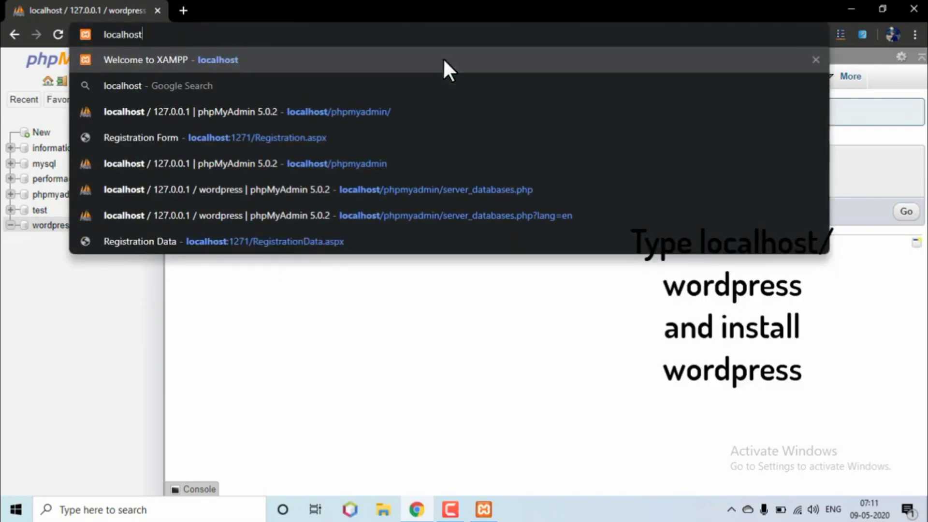
type("/wordpress")
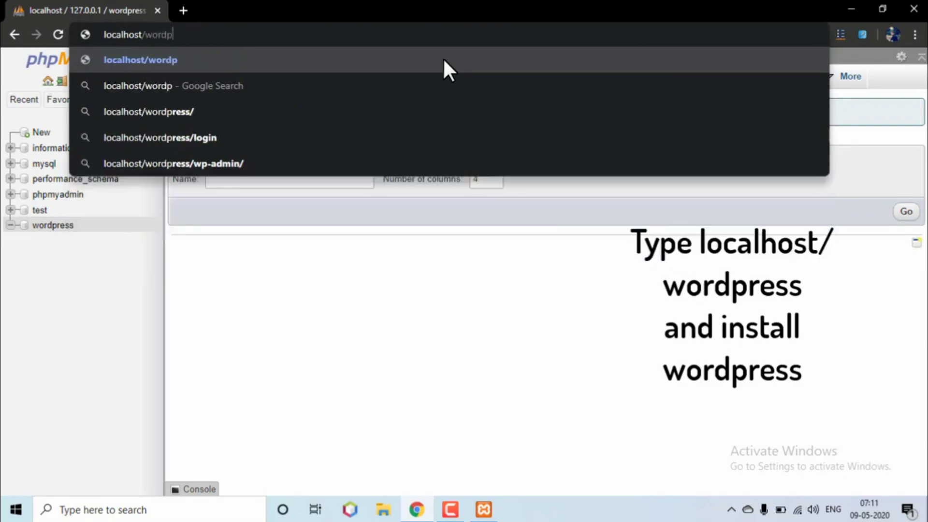
key("Return")
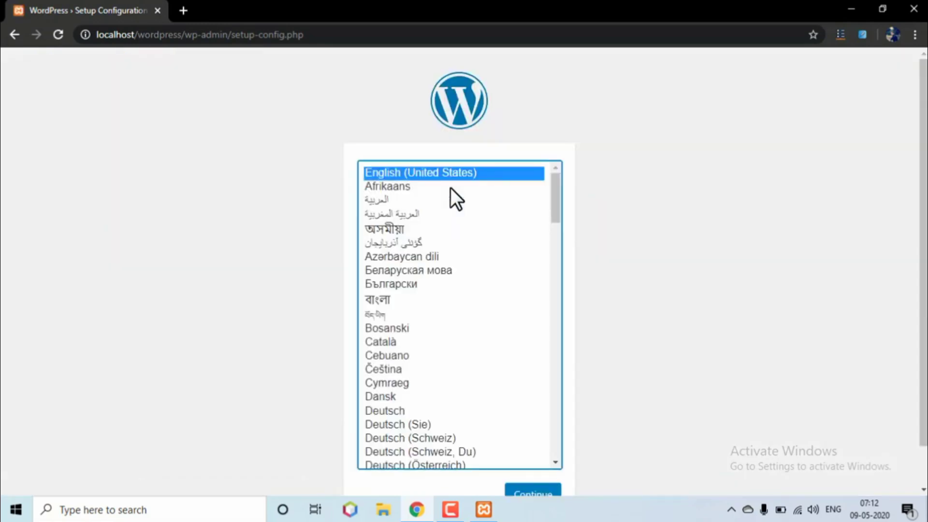
- Choose English (United States) as the setup language and continue
left_click(447, 175)
scroll(604, 410, "down", 1)
left_click(537, 456)
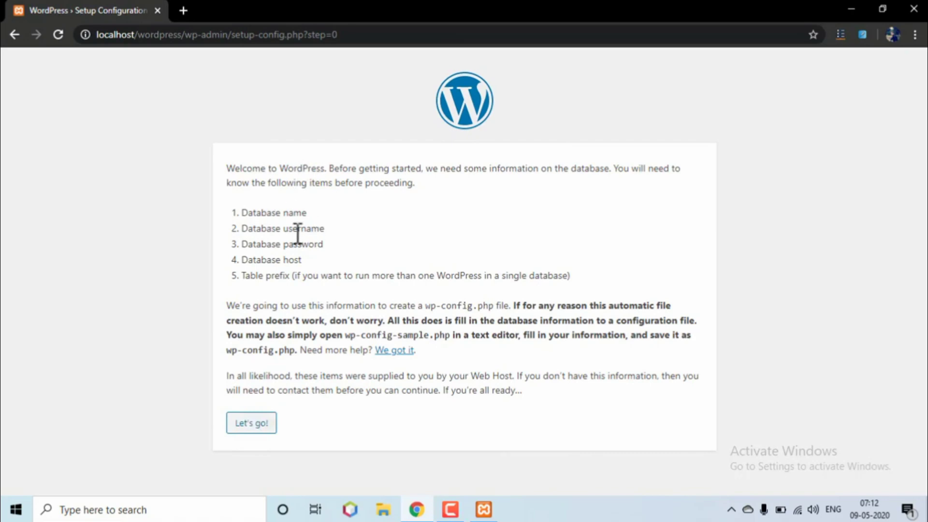
- Enter database user root with a blank password, submit, and run the installation
left_click(258, 423)
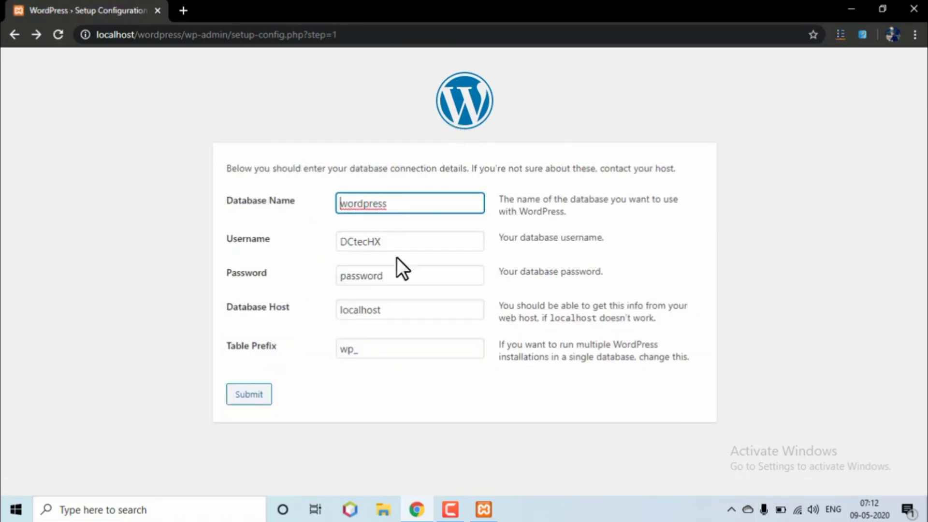
double_click(399, 243)
type("root")
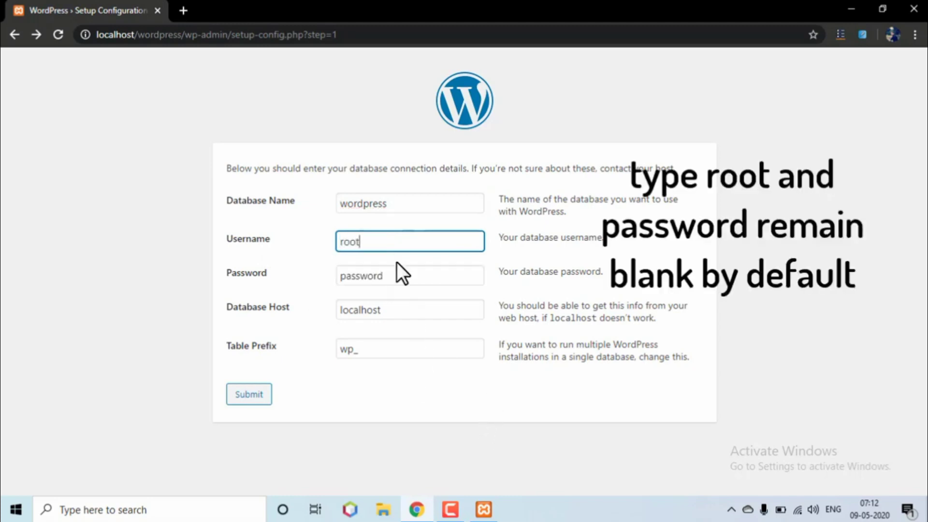
left_click(346, 283)
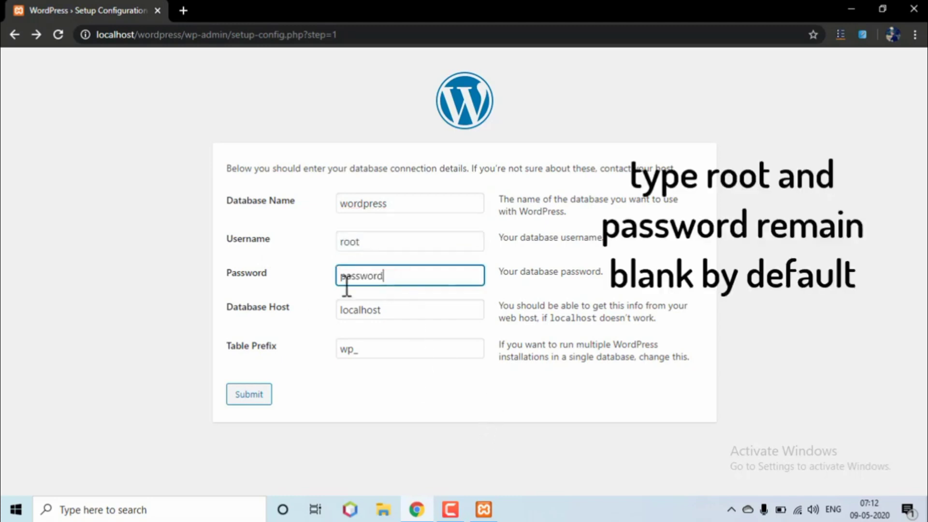
key("ctrl+a")
key("BackSpace")
left_click(250, 394)
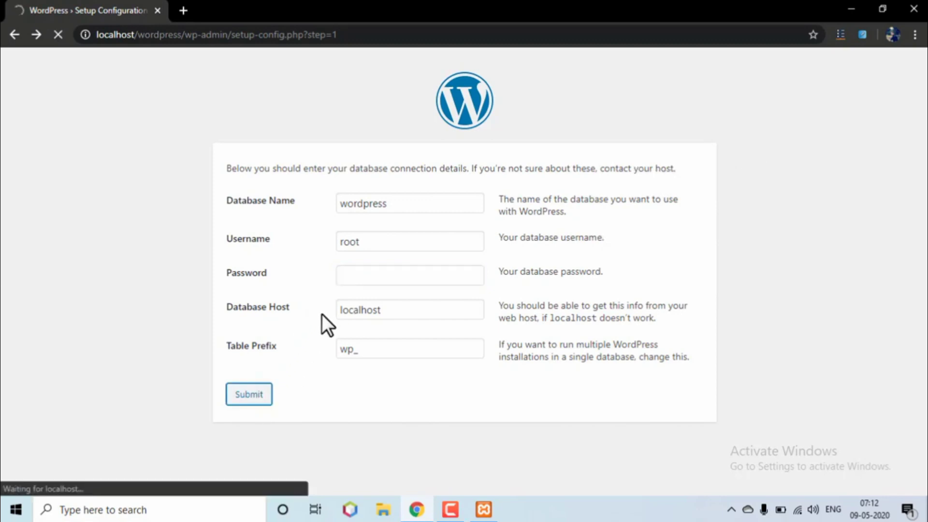
left_click(272, 219)
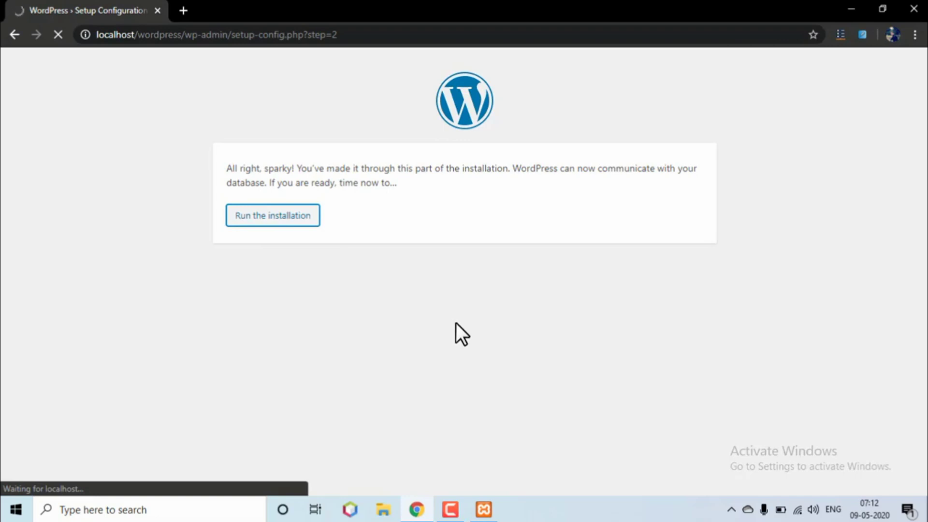
- Enter site title 'DC TecHX', the admin username, and replace the generated password with your own
scroll(459, 323, "down", 3)
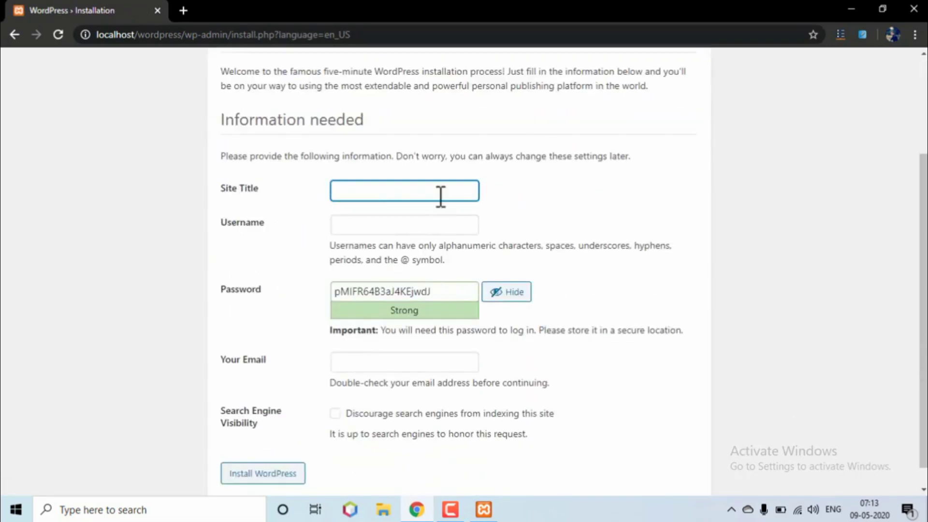
type("DC")
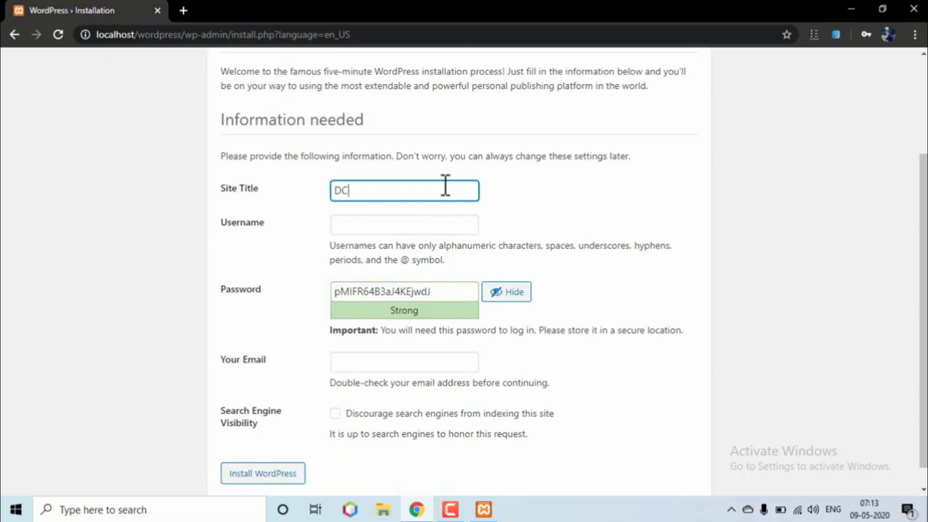
type(" TecHX")
left_click(425, 232)
type("DC")
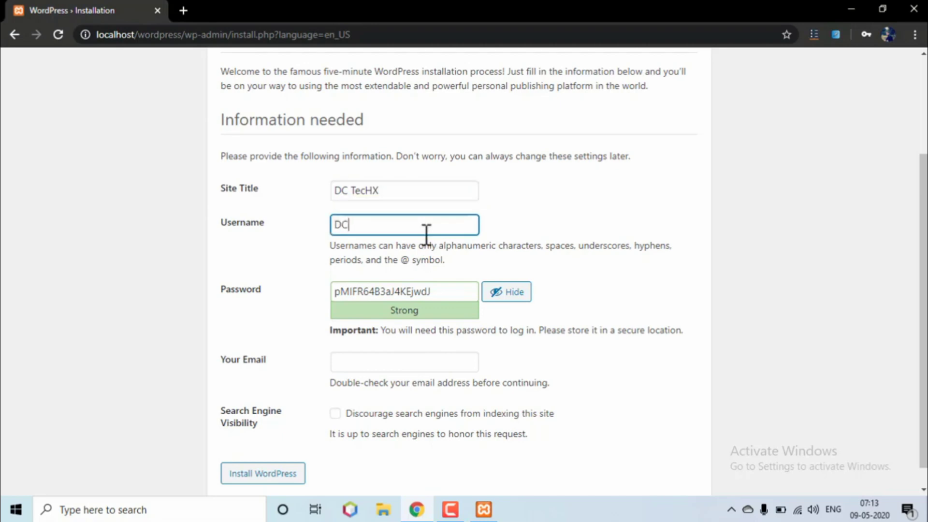
type("tecHX")
left_click(447, 292)
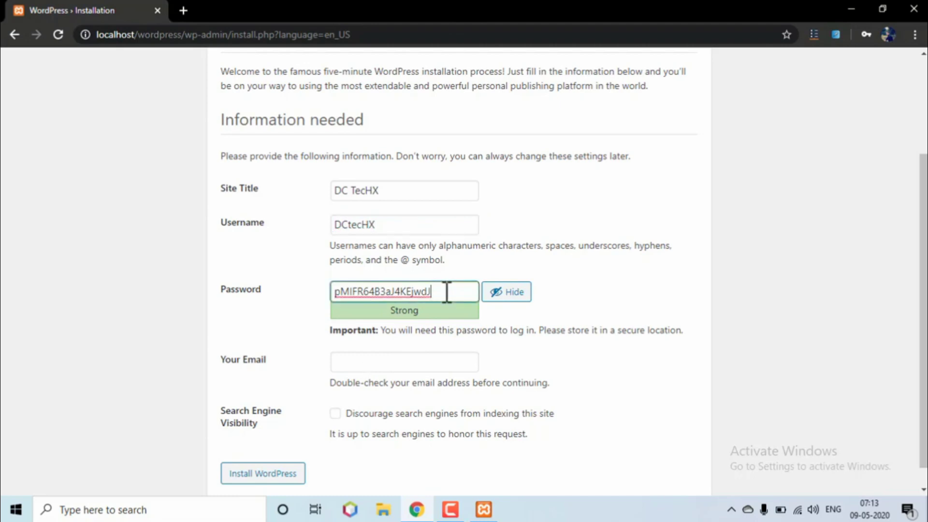
double_click(446, 292)
key("BackSpace")
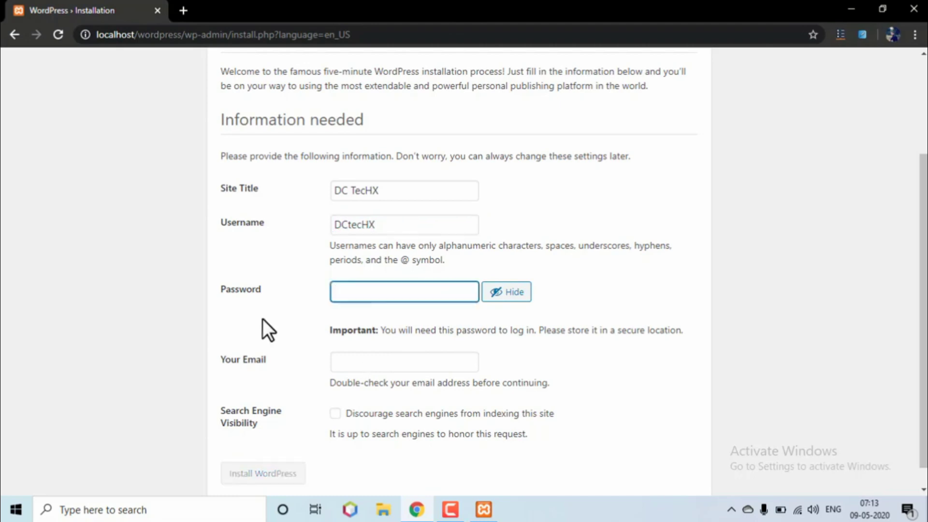
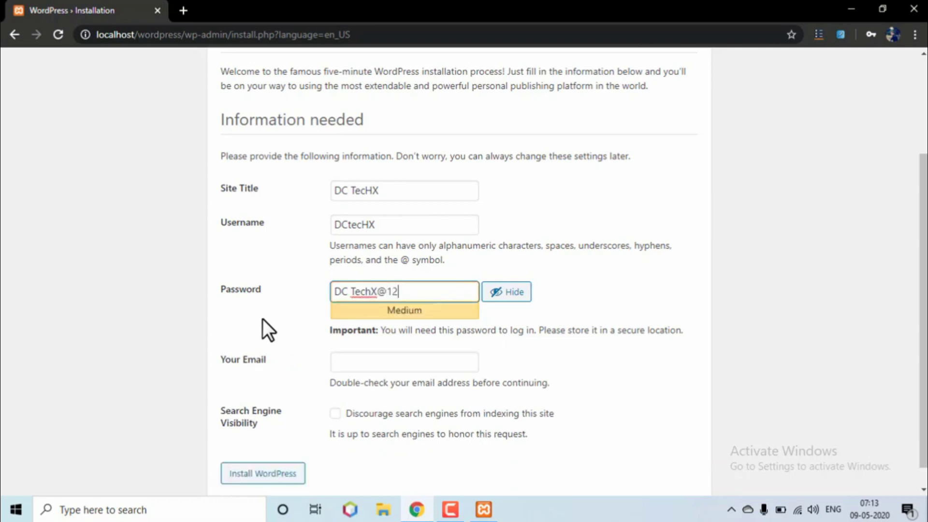
- Add the admin e-mail, discourage search engine indexing, and install WordPress
left_click(369, 361)
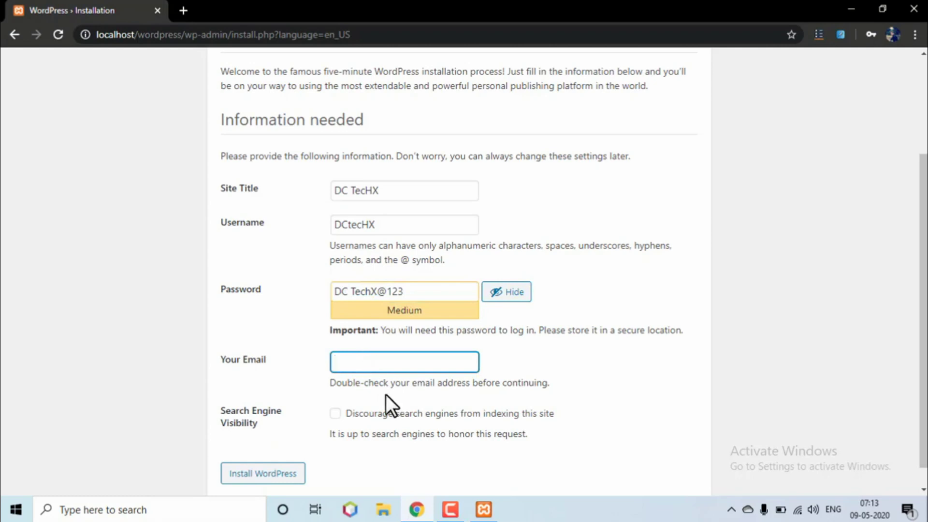
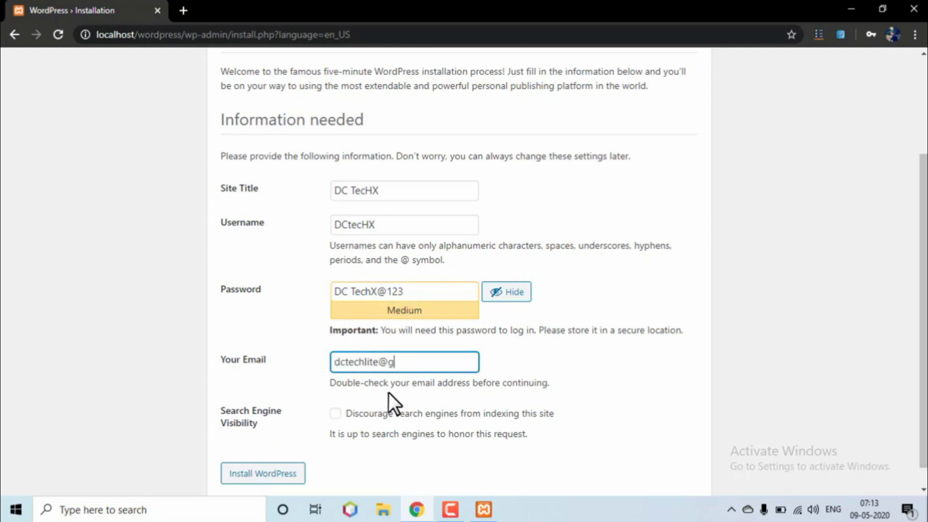
scroll(352, 463, "down", 1)
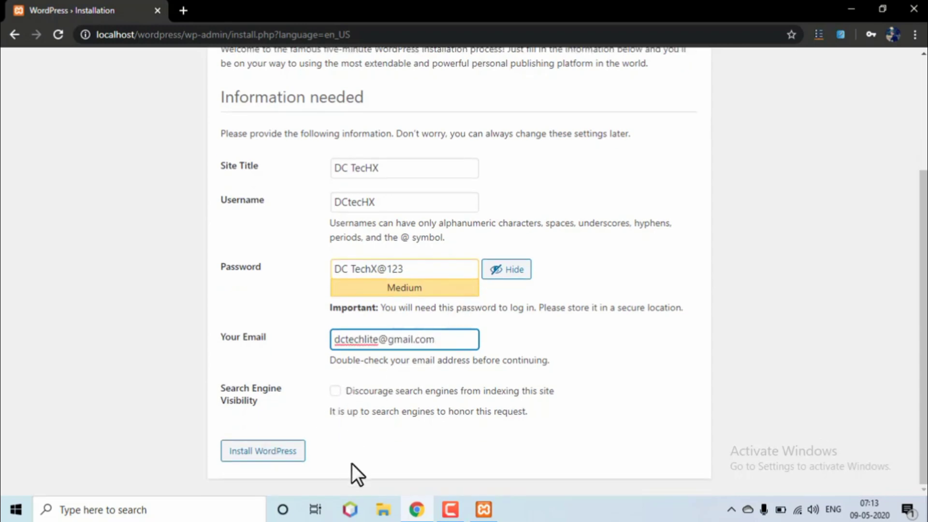
left_click(335, 391)
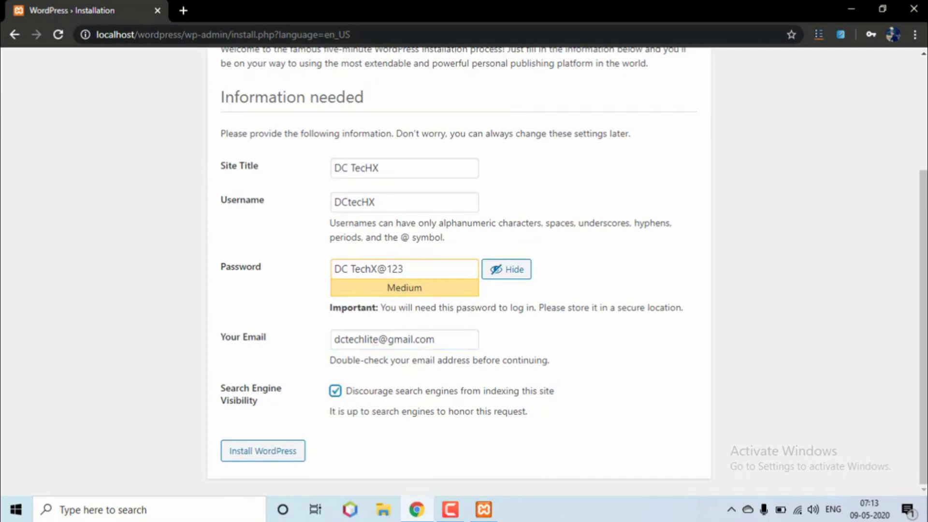
left_click(285, 452)
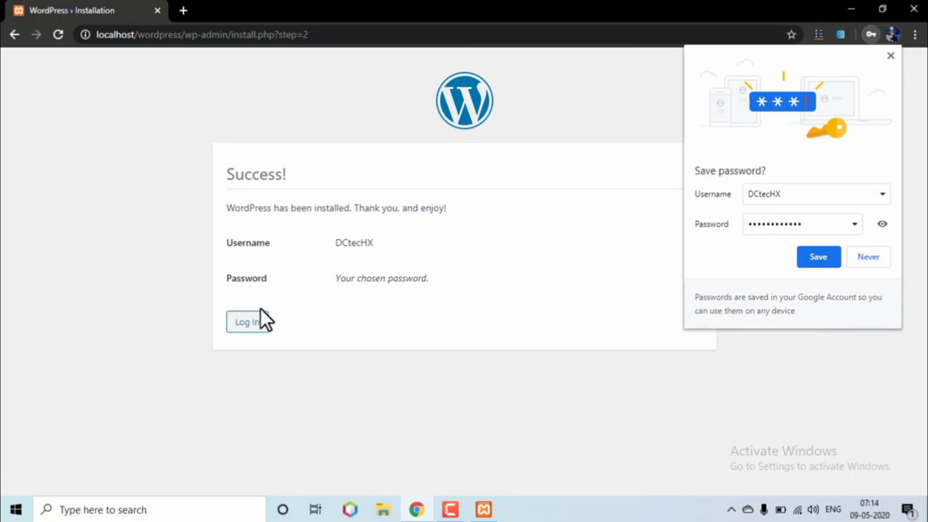
- Go to the login page, save the credentials in Chrome, and log in to the Dashboard
left_click(247, 323)
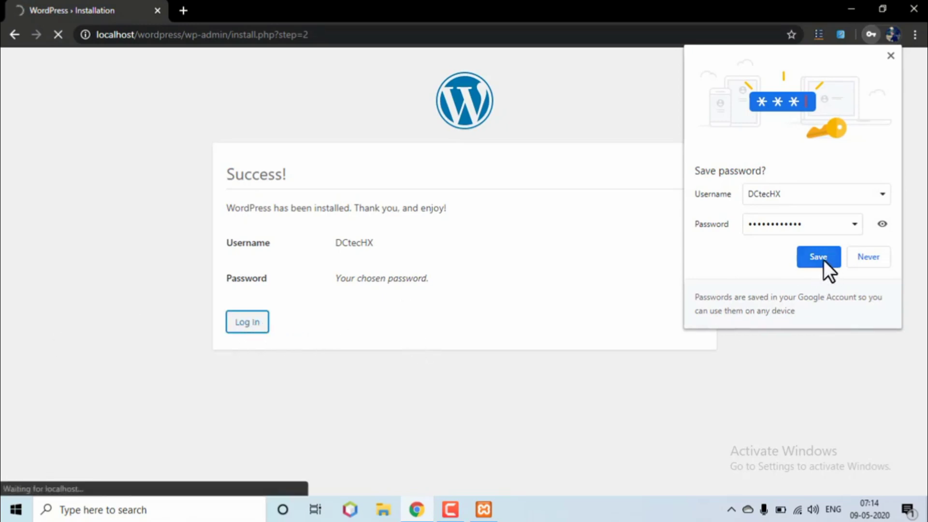
left_click(822, 259)
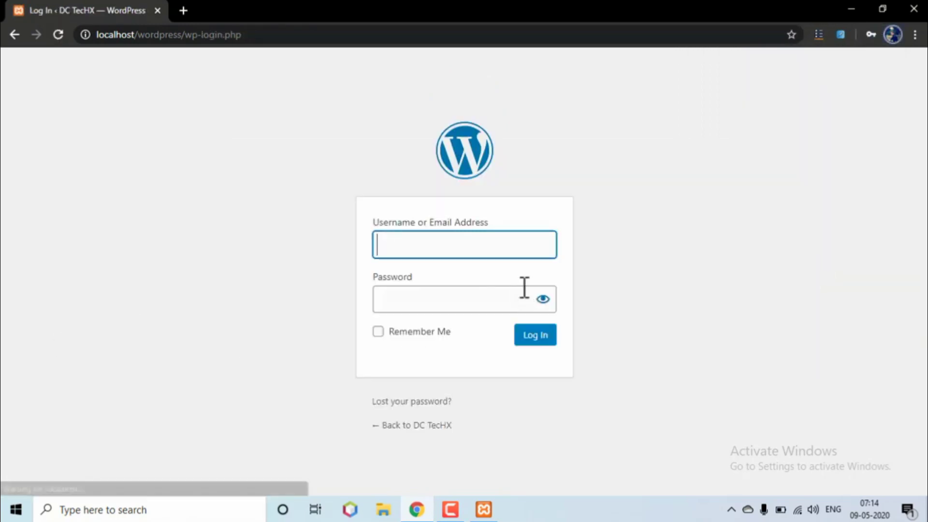
left_click(554, 335)
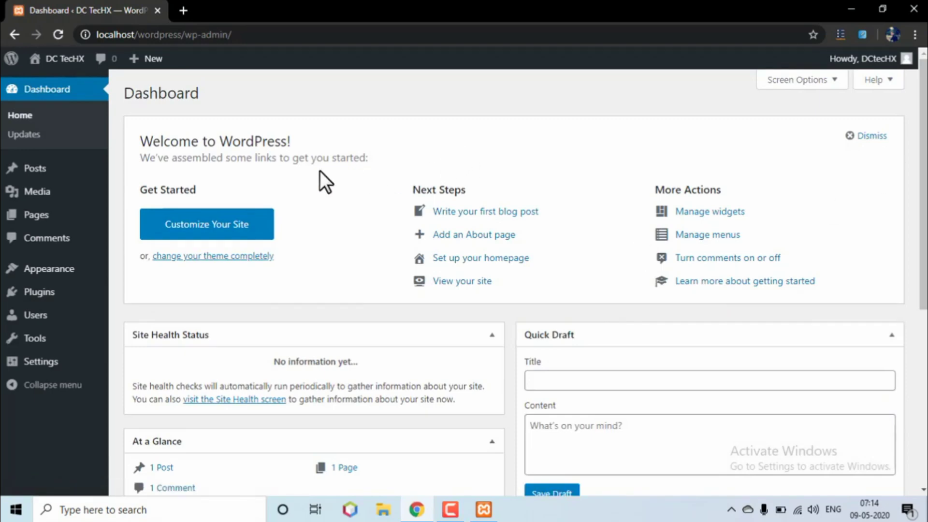
- Open the DC TecHX front page from the admin bar and scroll to the Hello world! post
scroll(300, 160, "down", 6)
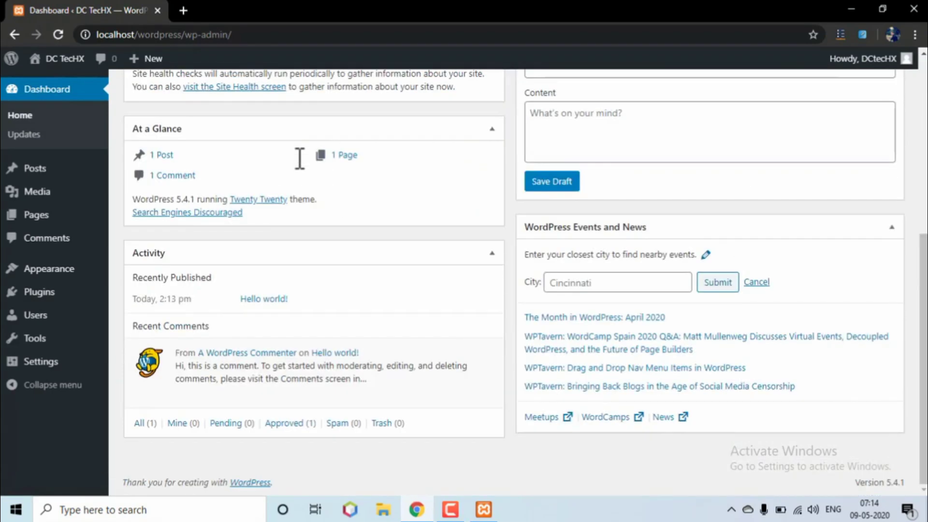
scroll(453, 395, "up", 6)
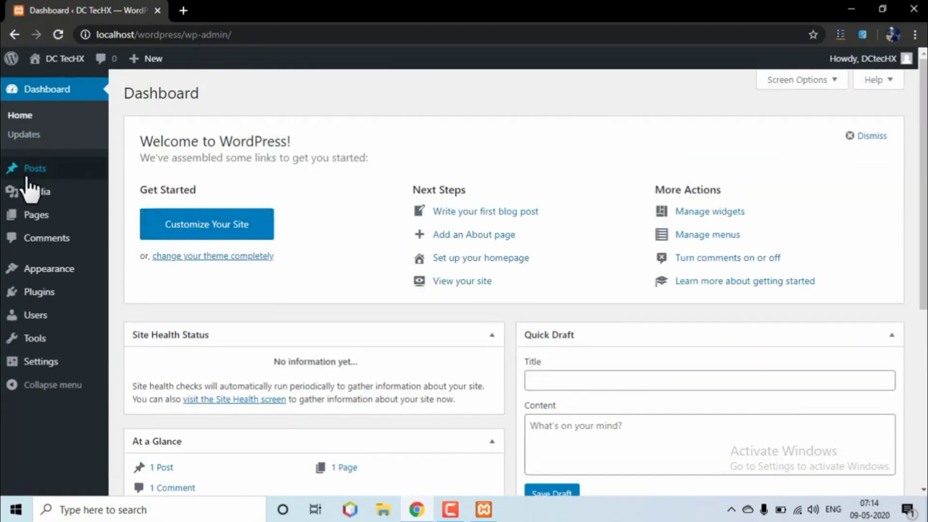
left_click(68, 63)
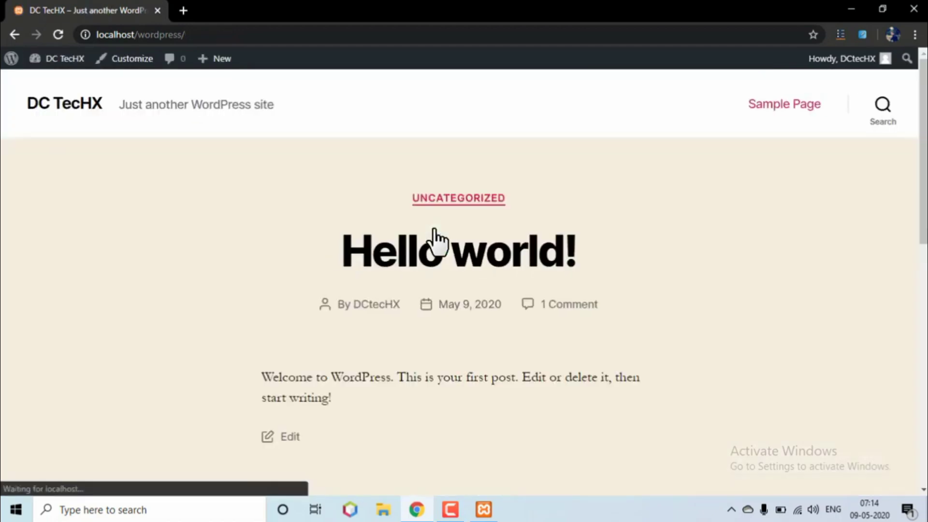
scroll(437, 241, "down", 4)
scroll(434, 231, "down", 7)
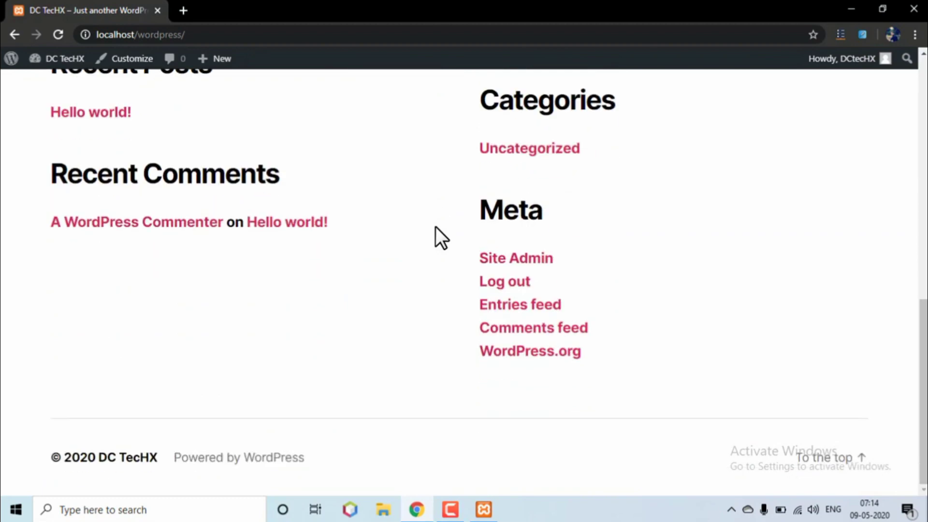